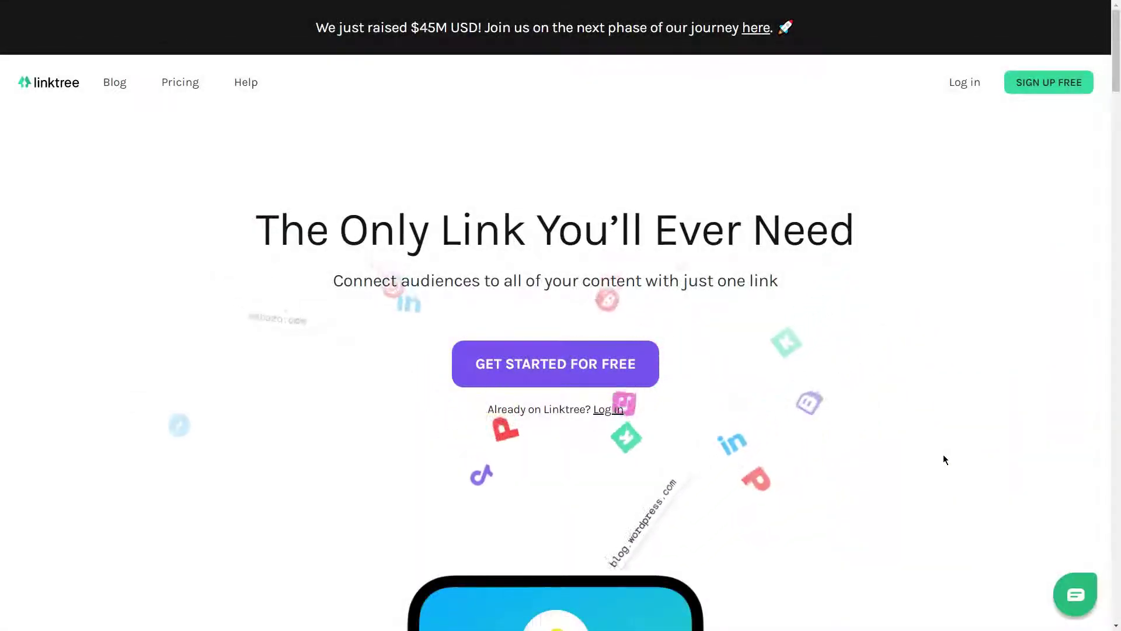
Scroll through the Linktree homepage's 'Use it anywhere' and 'Link to everywhere' sections
{"action": "scroll", "coordinate": [943, 459], "scroll_direction": "down", "scroll_amount": 2}
{"action": "scroll", "coordinate": [943, 456], "scroll_direction": "down", "scroll_amount": 7}
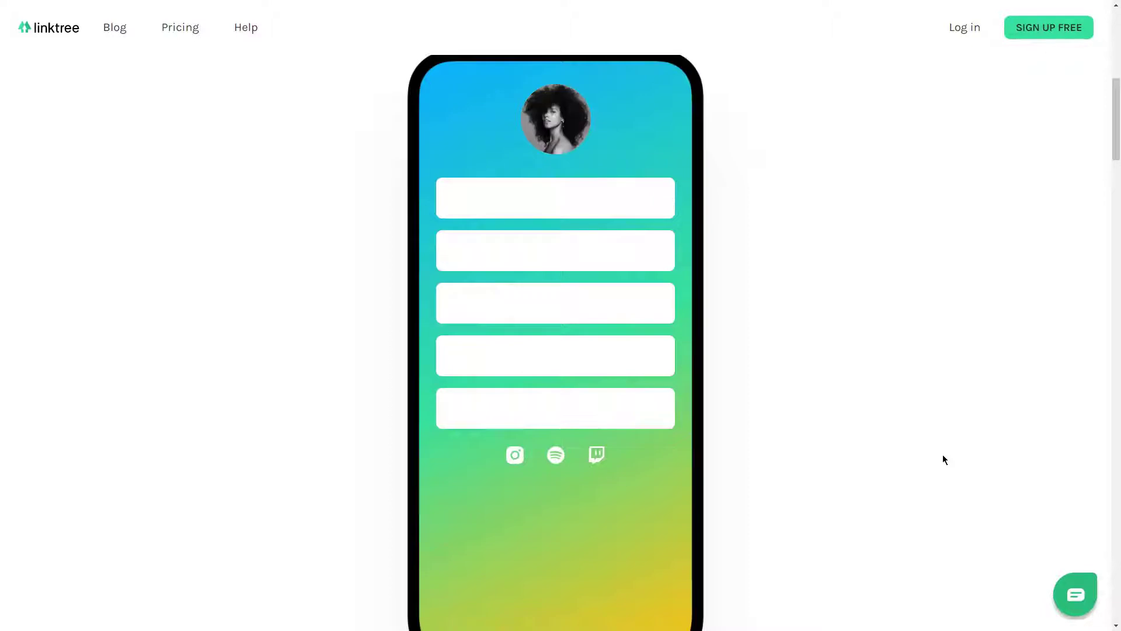
{"action": "scroll", "coordinate": [942, 455], "scroll_direction": "down", "scroll_amount": 1}
{"action": "scroll", "coordinate": [943, 460], "scroll_direction": "down", "scroll_amount": 9}
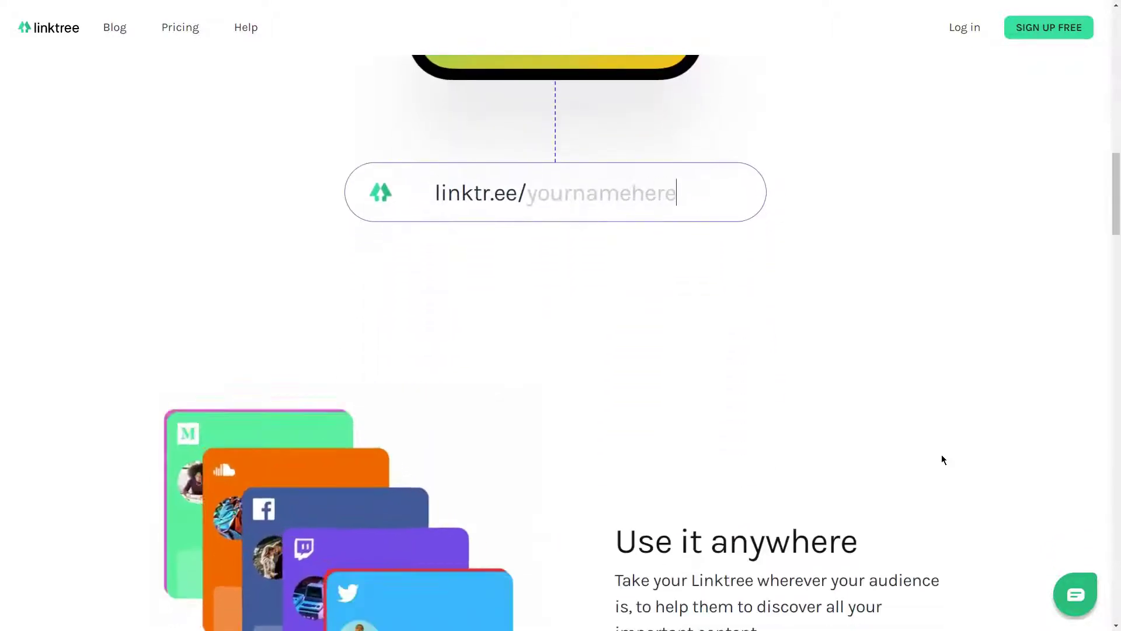
{"action": "scroll", "coordinate": [940, 456], "scroll_direction": "down", "scroll_amount": 4}
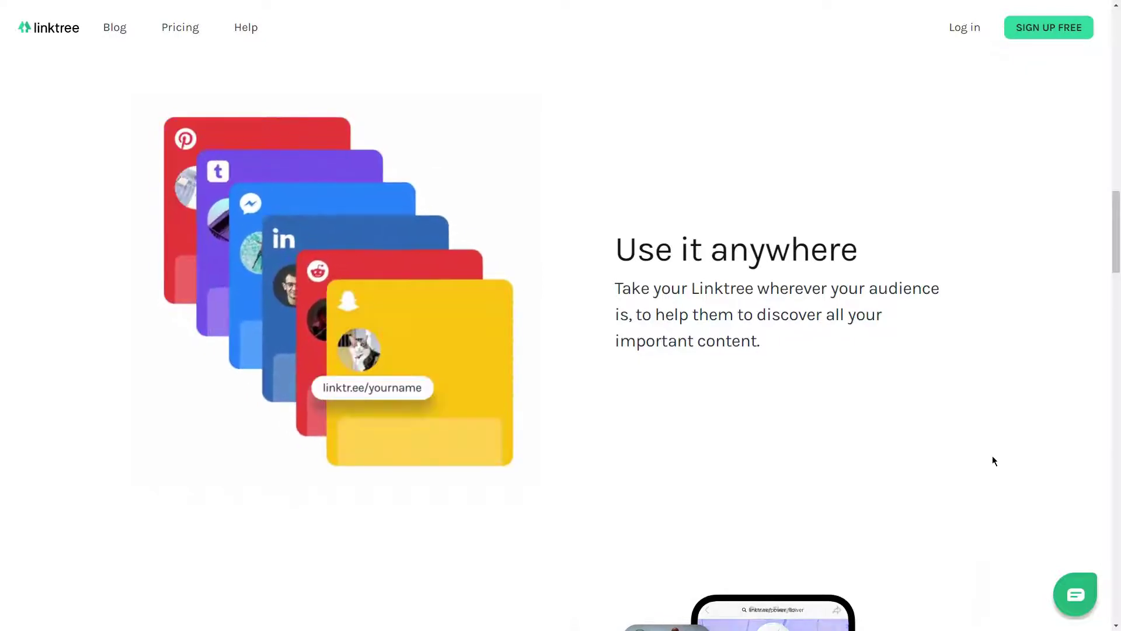
{"action": "scroll", "coordinate": [1005, 460], "scroll_direction": "down", "scroll_amount": 8}
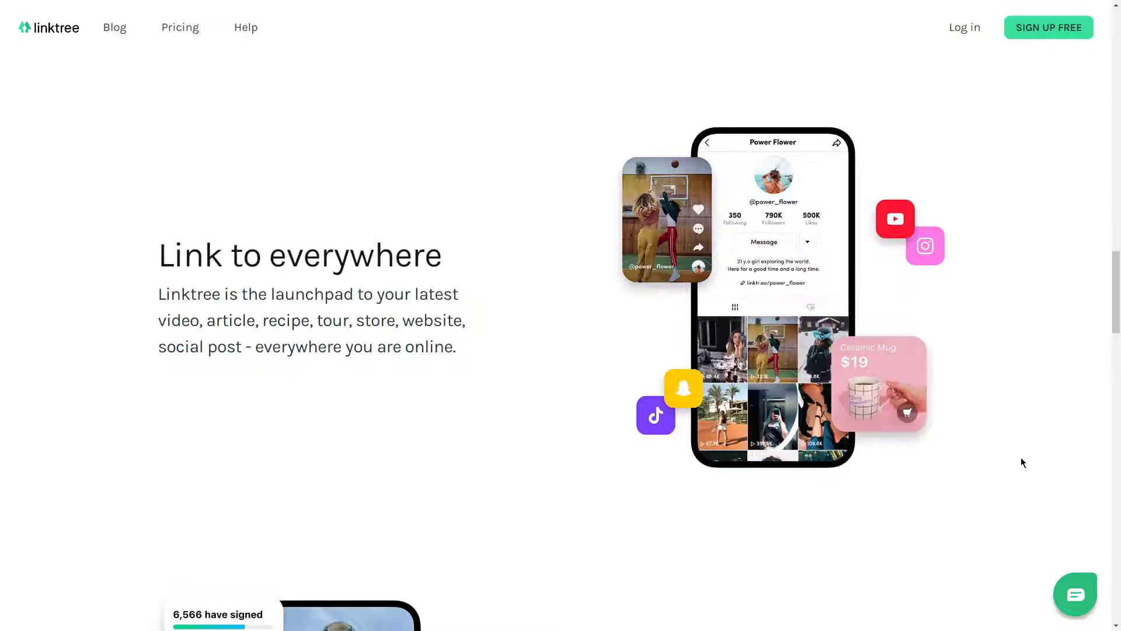
{"action": "scroll", "coordinate": [1028, 464], "scroll_direction": "down", "scroll_amount": 8}
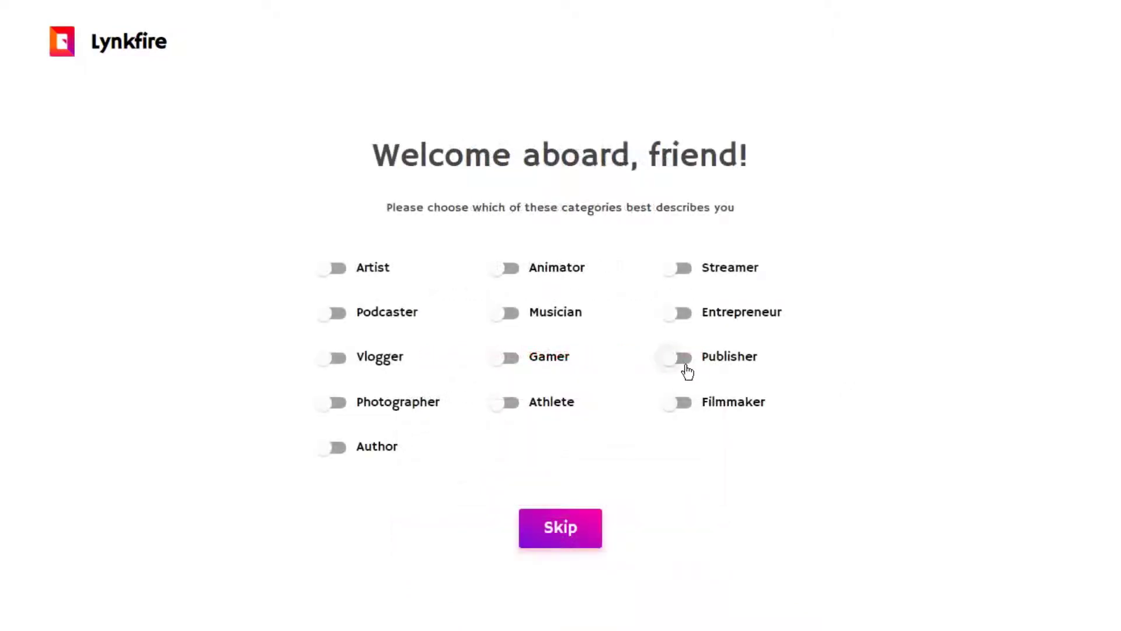
Tag the Lynkfire profile as Publisher and Author and create the starter page
{"action": "left_click", "coordinate": [683, 358]}
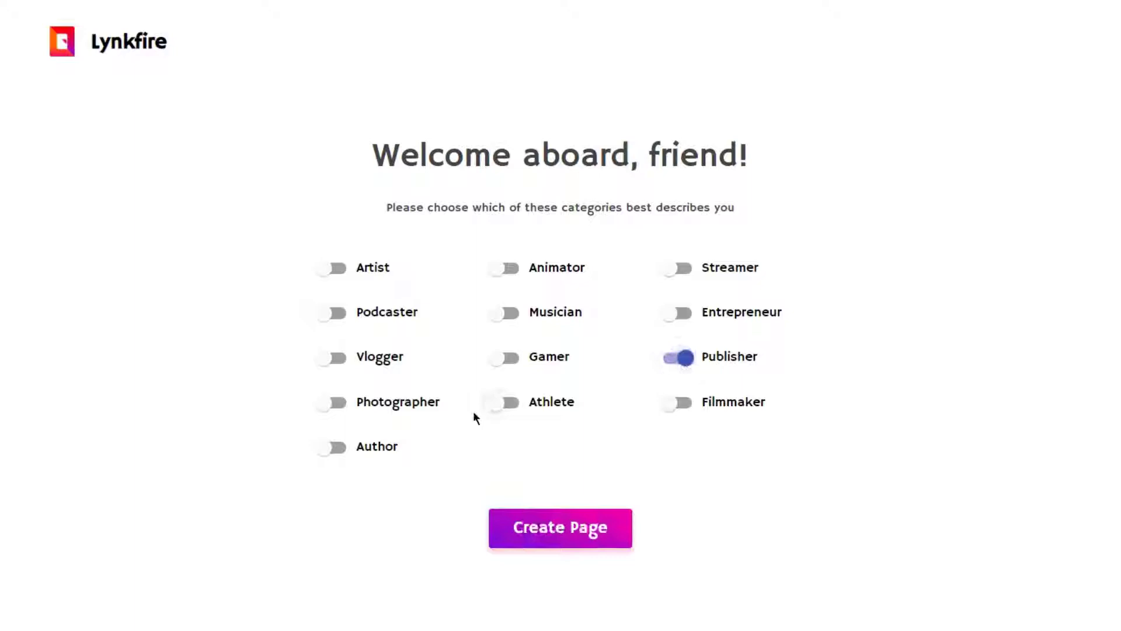
{"action": "left_click", "coordinate": [328, 454]}
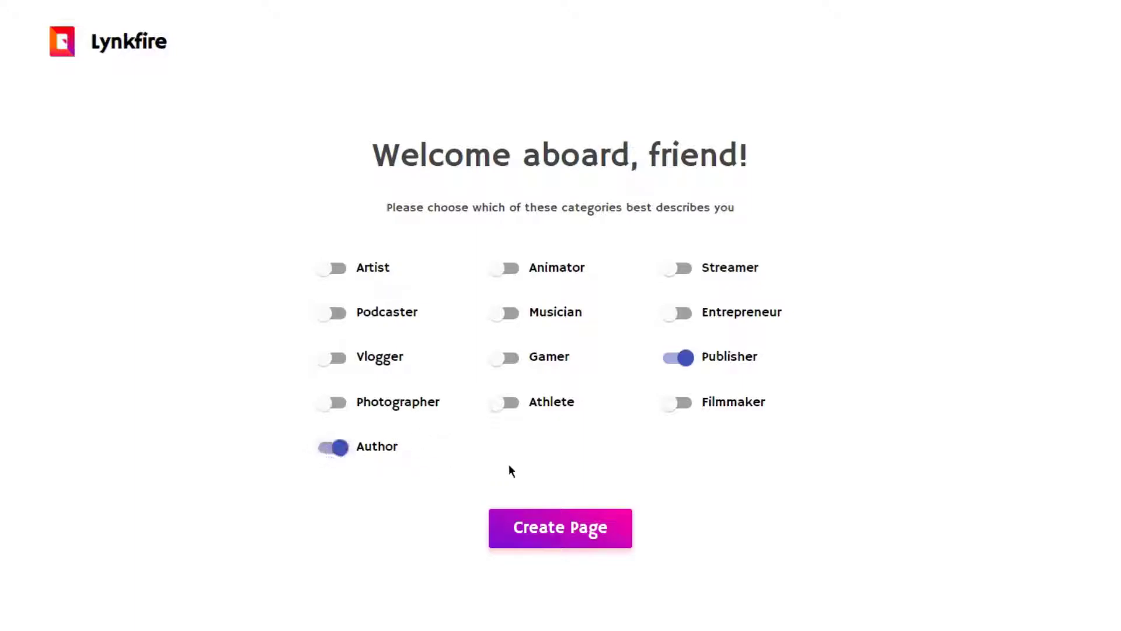
{"action": "left_click", "coordinate": [608, 540]}
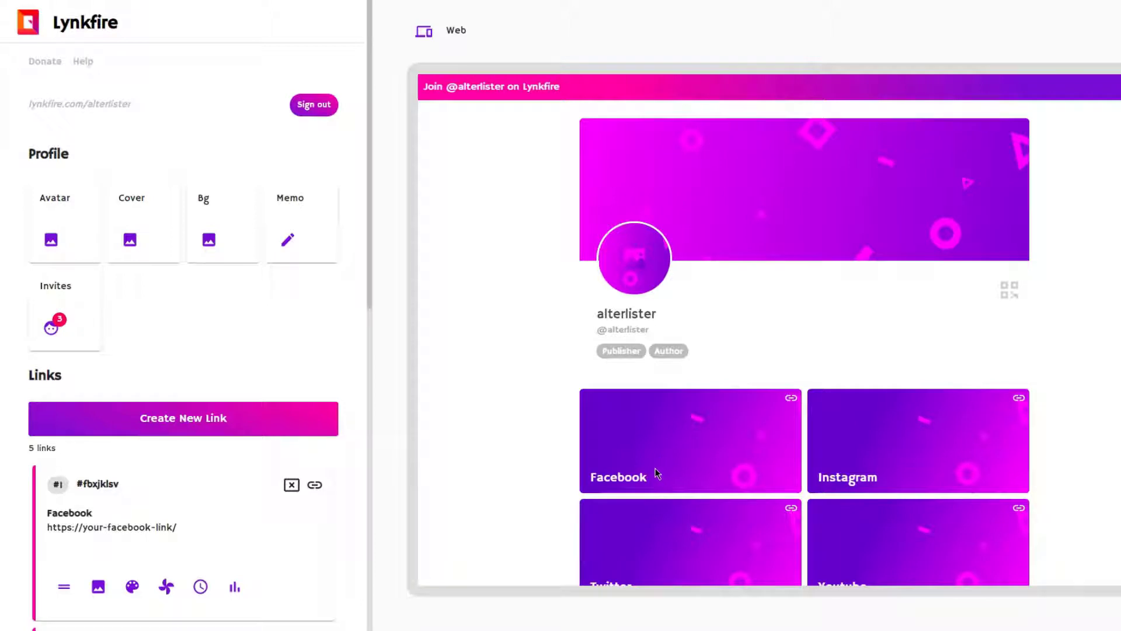
Edit the Facebook starter link, replacing its placeholder URL with facebook.com alterlister
{"action": "scroll", "coordinate": [369, 362], "scroll_direction": "down", "scroll_amount": 2}
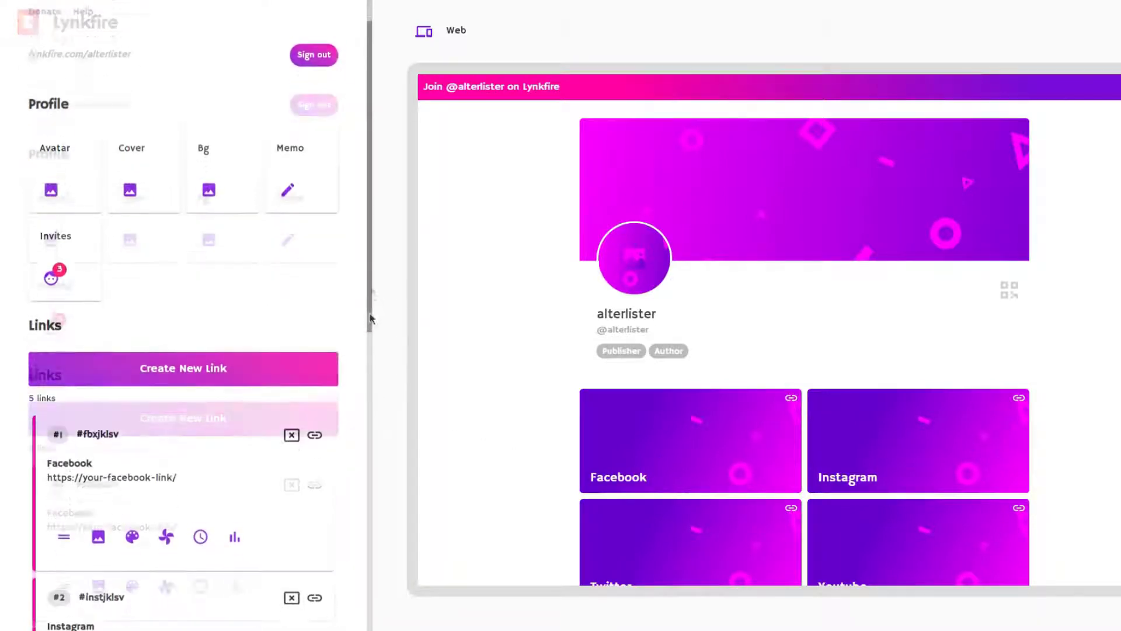
{"action": "left_click_drag", "start_coordinate": [369, 349], "coordinate": [374, 469]}
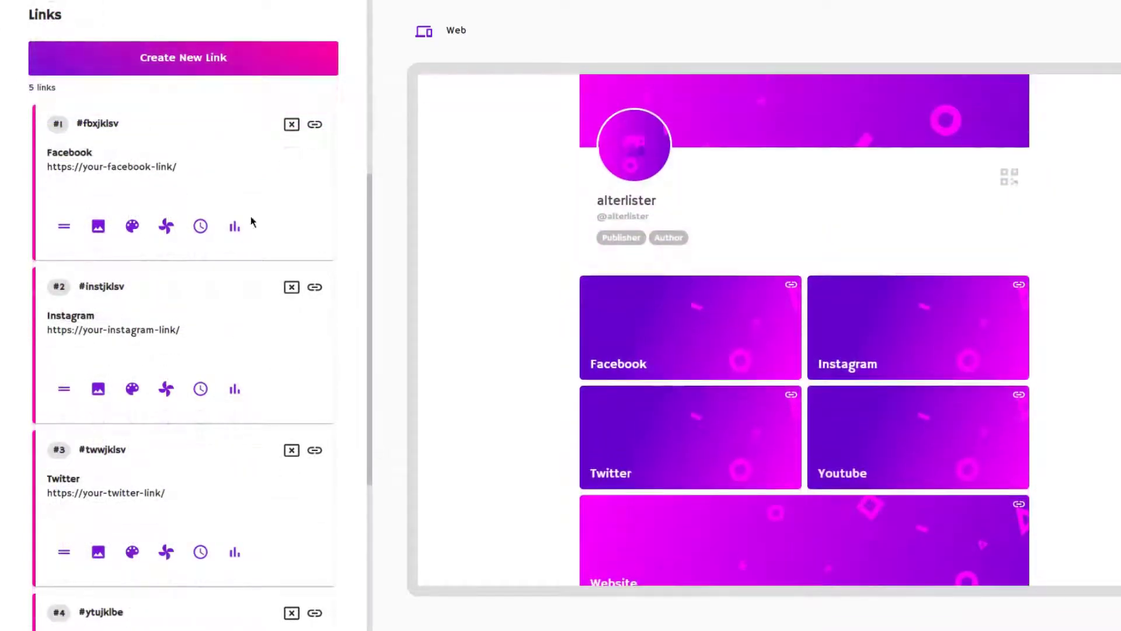
{"action": "left_click", "coordinate": [145, 170]}
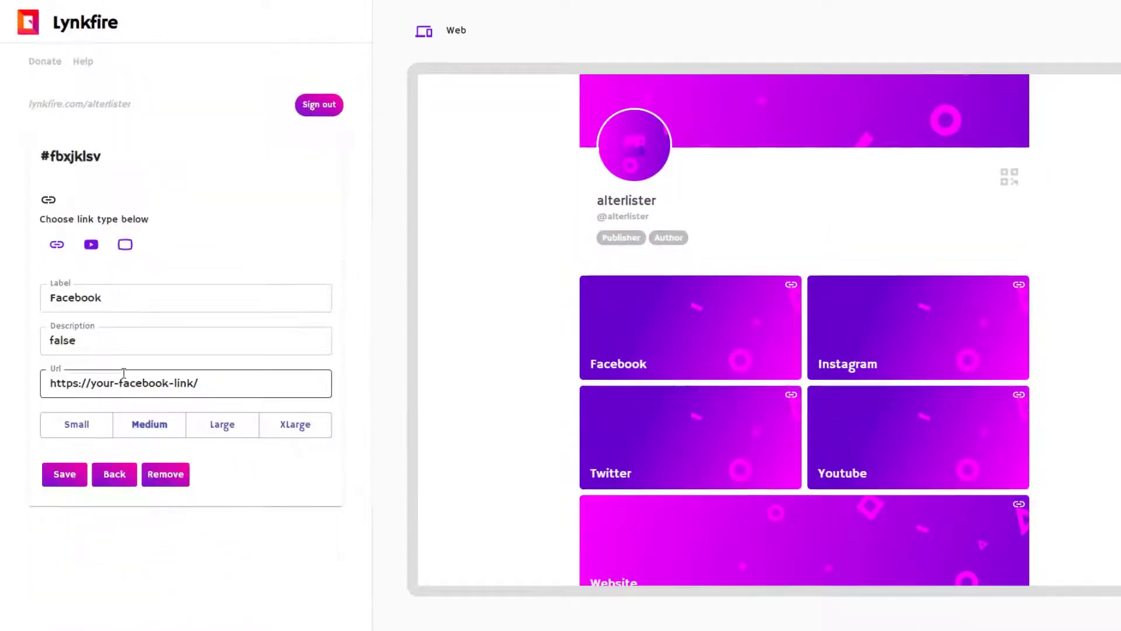
{"action": "left_click_drag", "start_coordinate": [103, 383], "coordinate": [177, 386]}
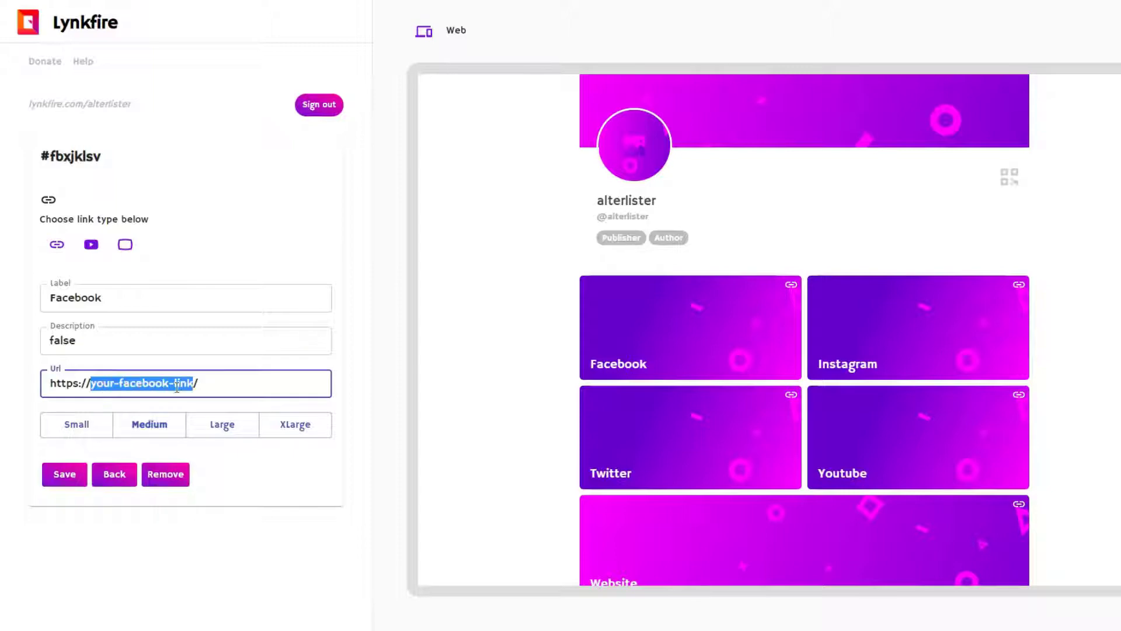
{"action": "type", "text": "facebook.com"}
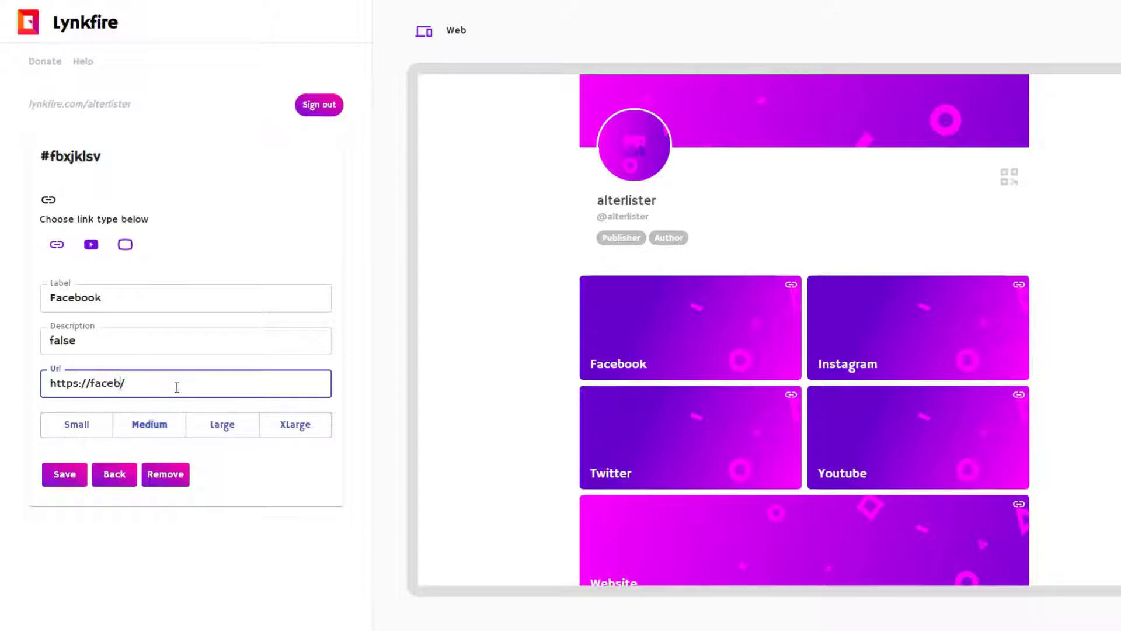
{"action": "type", "text": "alt"}
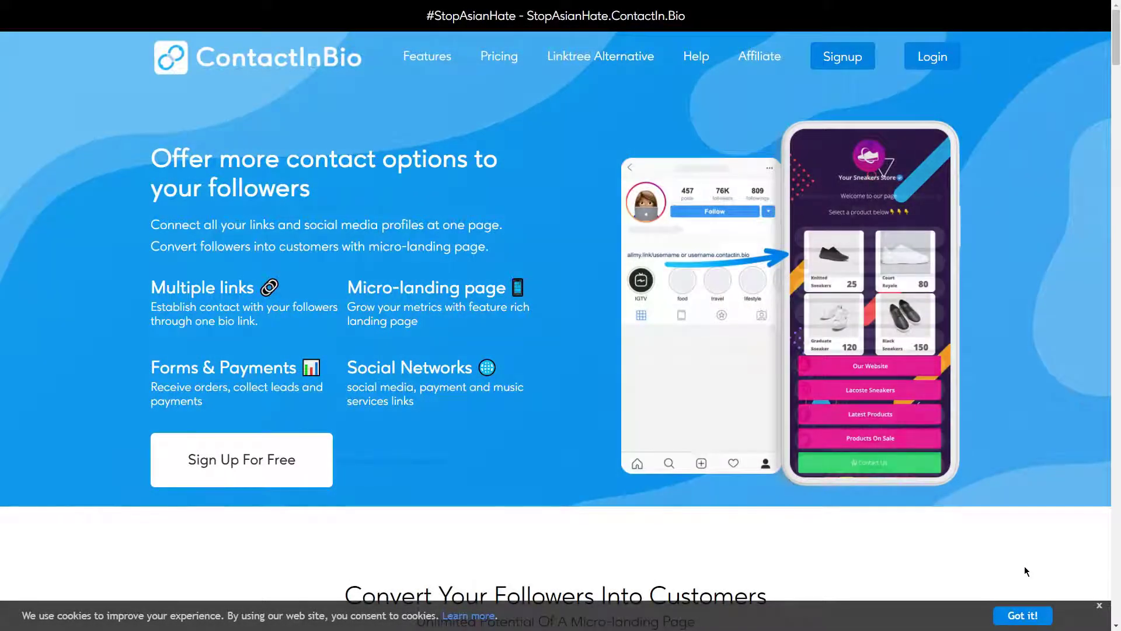
Dismiss the cookie notice and register a free ContactInBio account, agreeing to the content terms
{"action": "left_click", "coordinate": [1023, 614]}
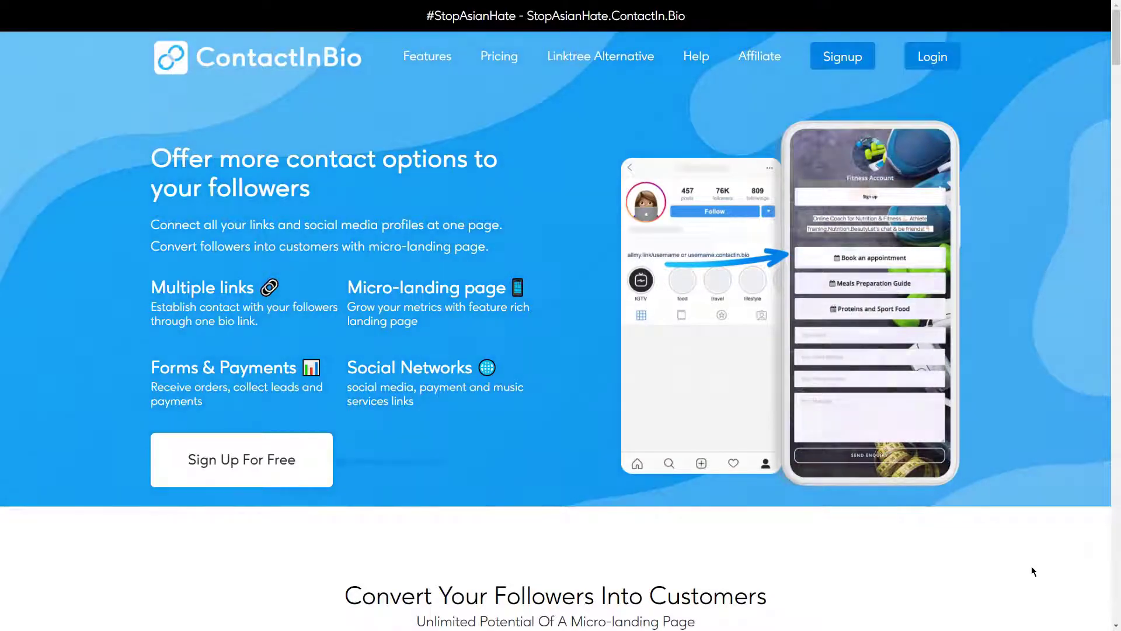
{"action": "left_click", "coordinate": [246, 441]}
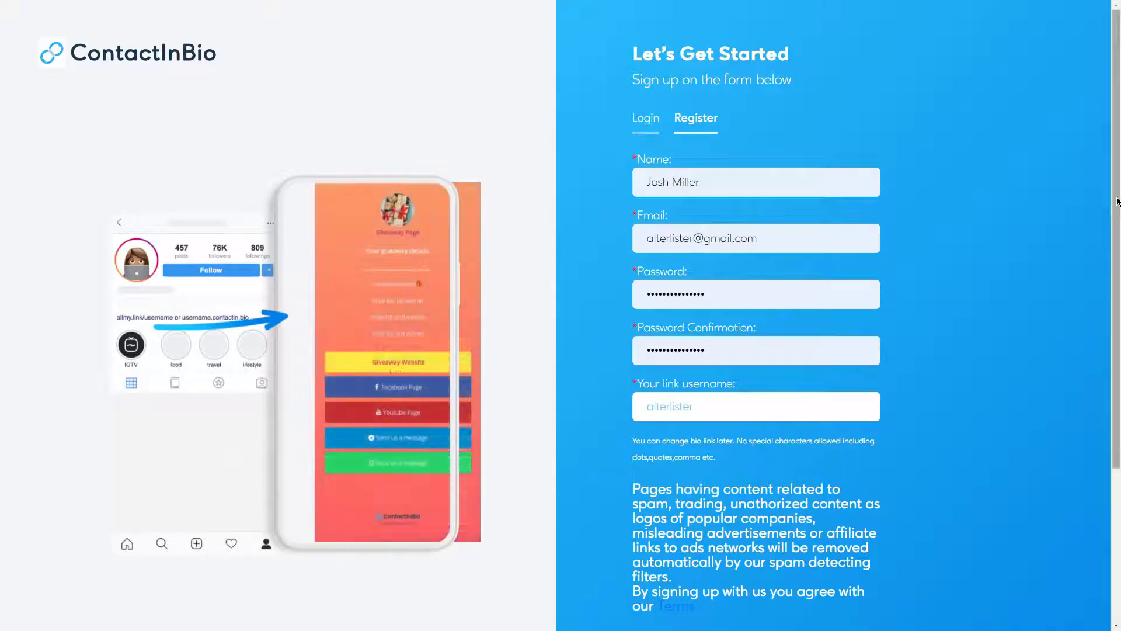
{"action": "left_click_drag", "start_coordinate": [1117, 202], "coordinate": [1115, 352]}
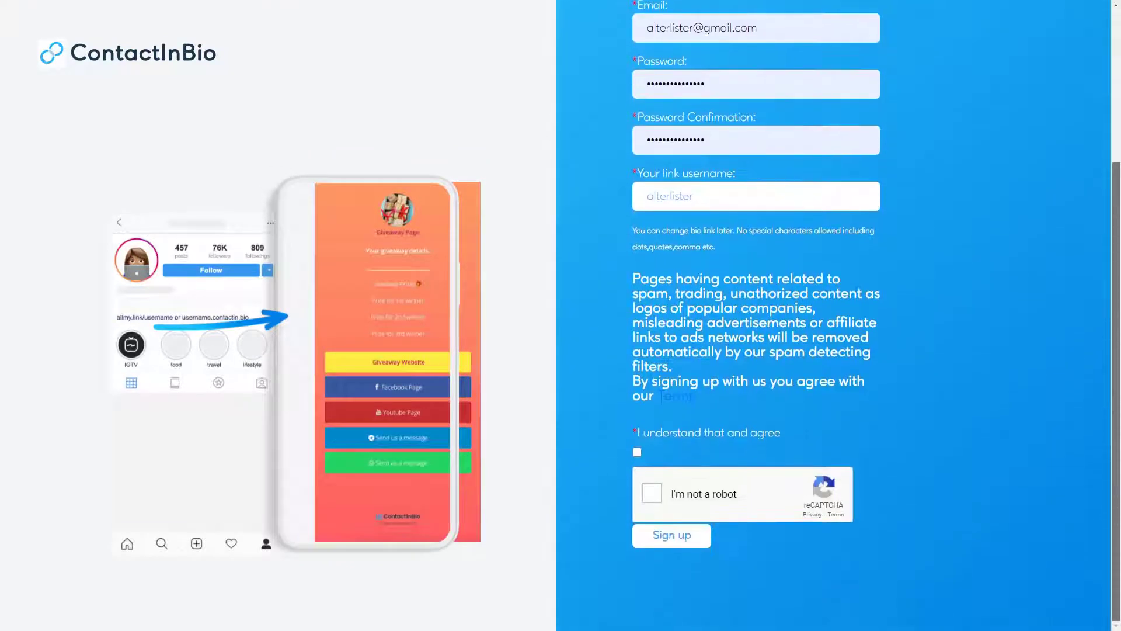
{"action": "left_click", "coordinate": [637, 451]}
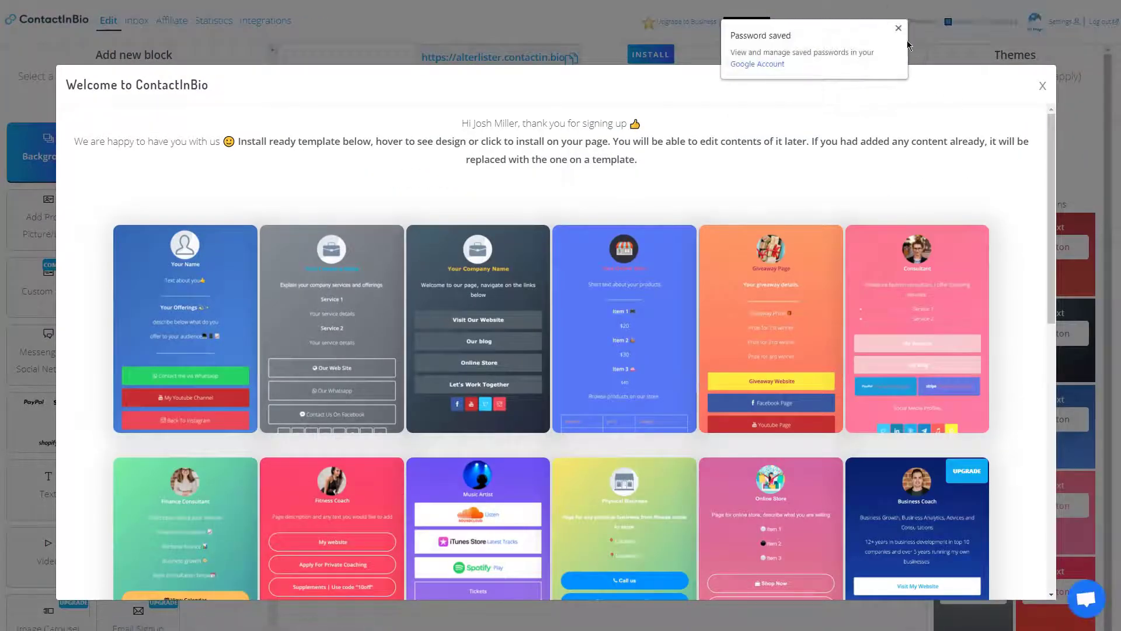
Close the password notice and template picker, apply the red theme, and preview the page
{"action": "left_click", "coordinate": [898, 30]}
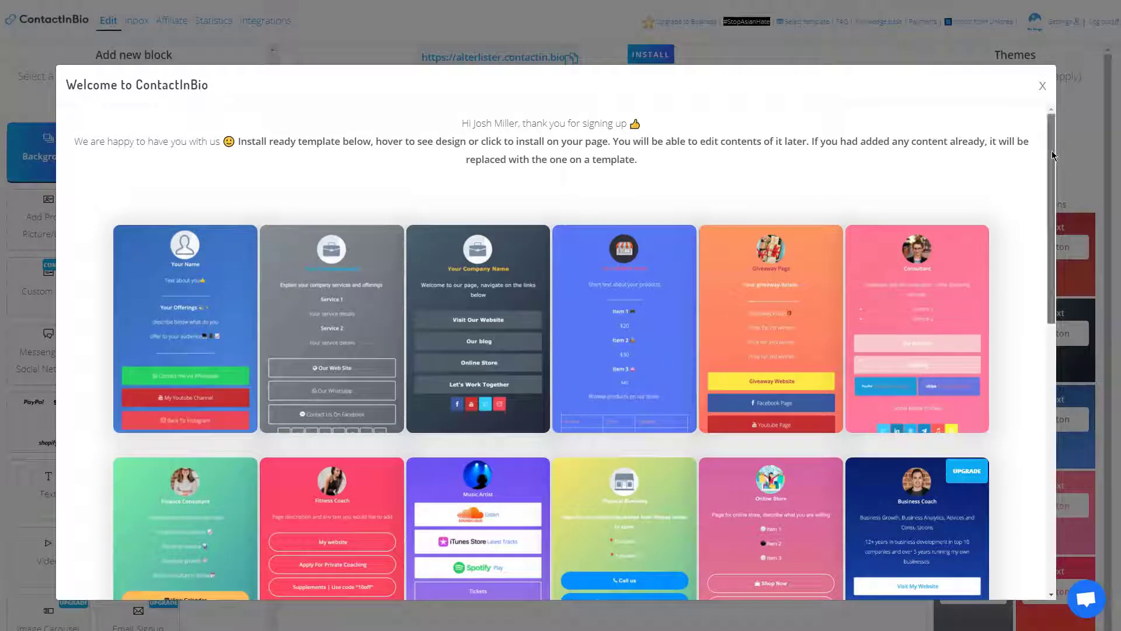
{"action": "left_click_drag", "start_coordinate": [1052, 151], "coordinate": [1046, 52]}
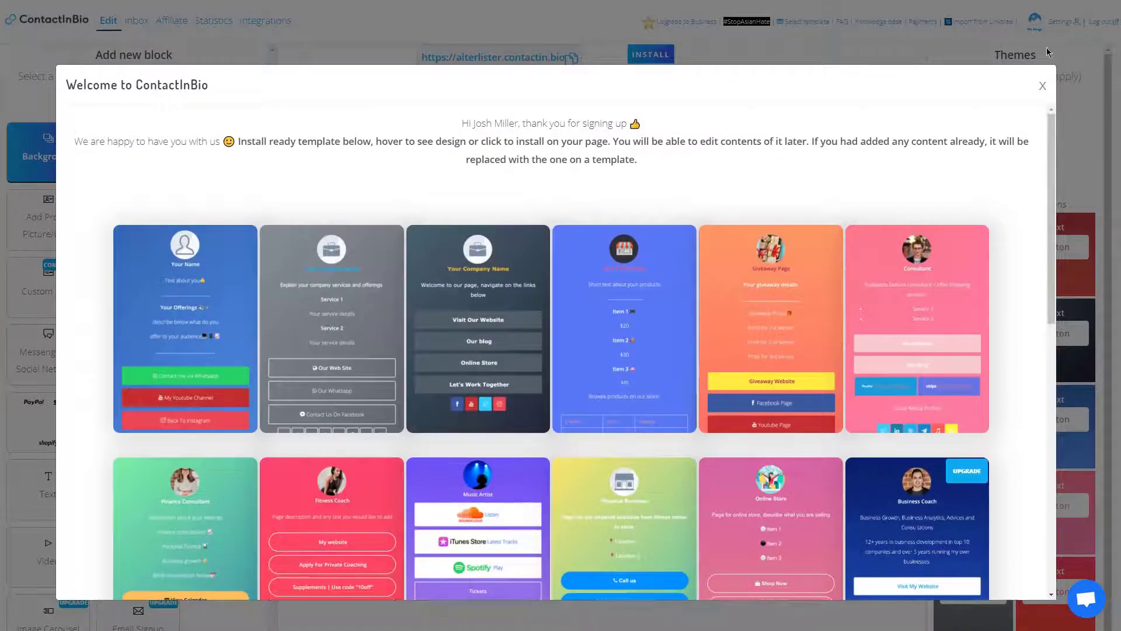
{"action": "left_click", "coordinate": [1042, 86]}
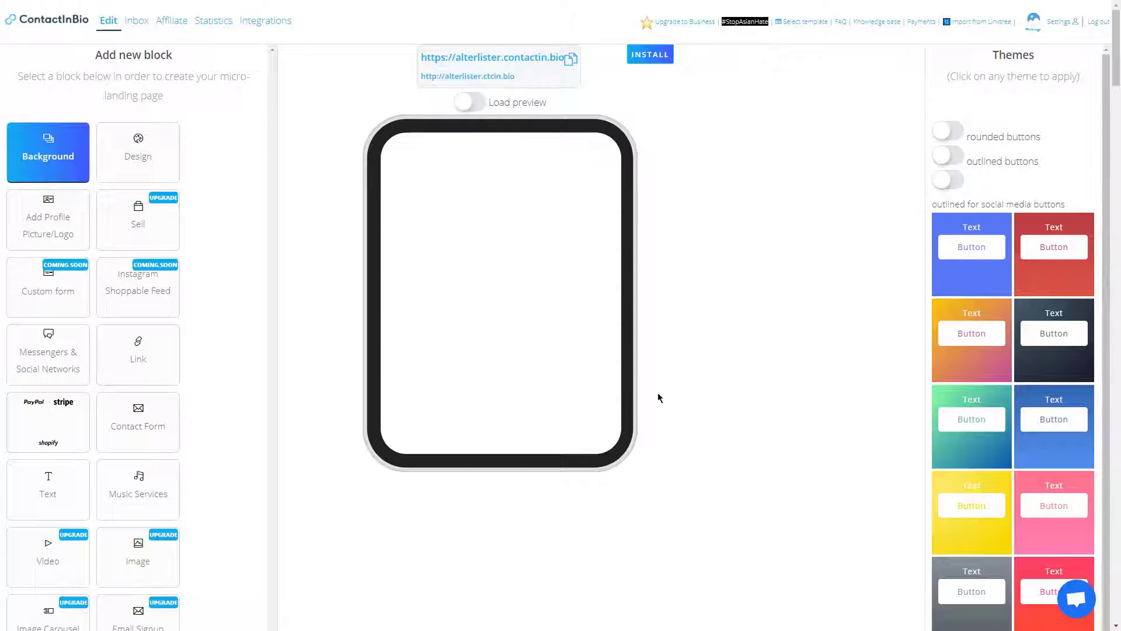
{"action": "left_click", "coordinate": [1036, 230]}
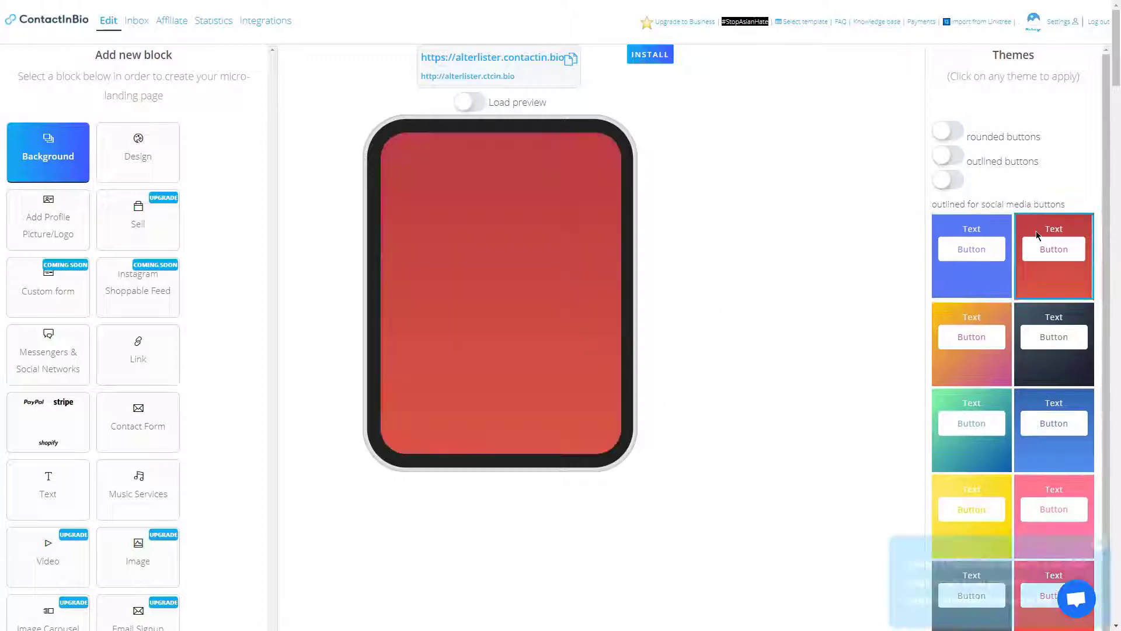
{"action": "left_click", "coordinate": [471, 105]}
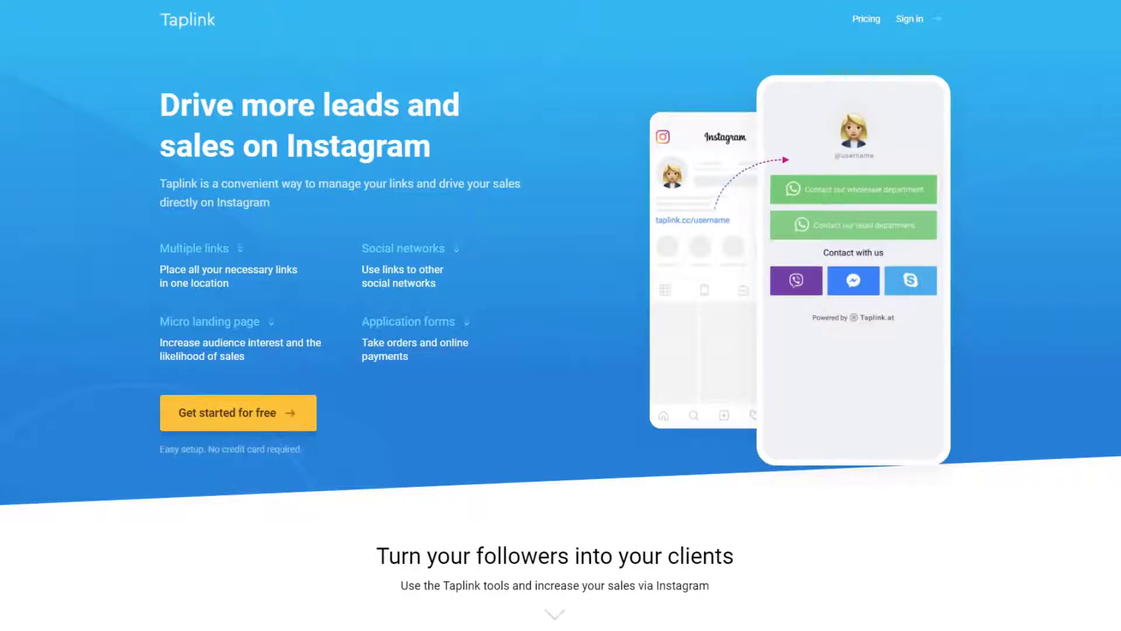
Scroll through Taplink's Multiple links and Online messaging feature sections
{"action": "scroll", "coordinate": [560, 315], "scroll_direction": "down", "scroll_amount": 5}
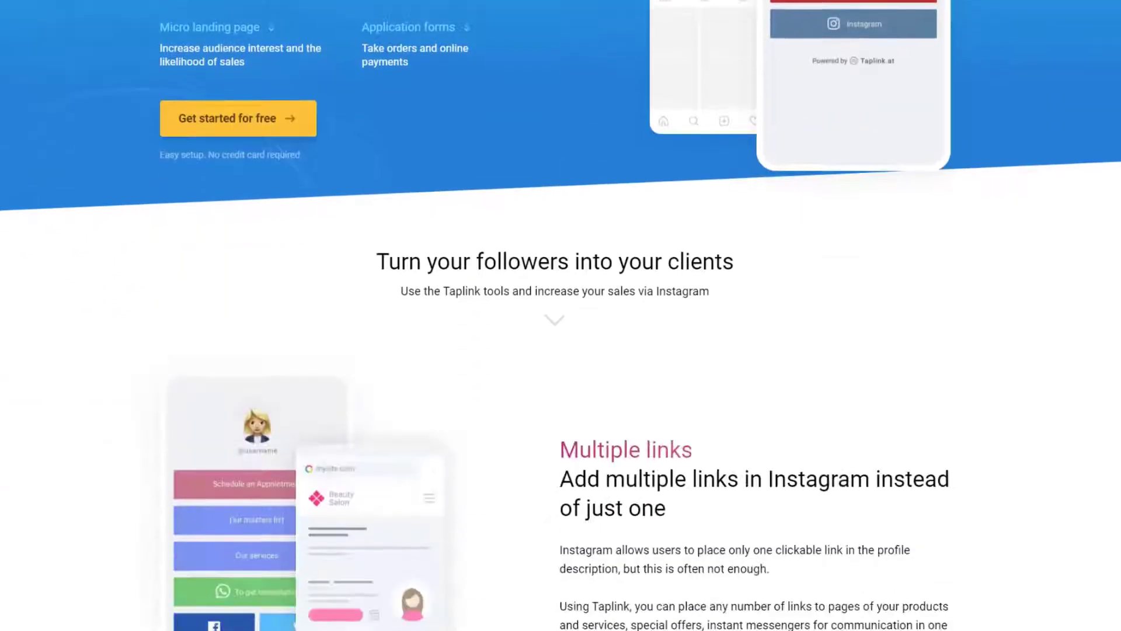
{"action": "scroll", "coordinate": [561, 316], "scroll_direction": "down", "scroll_amount": 3}
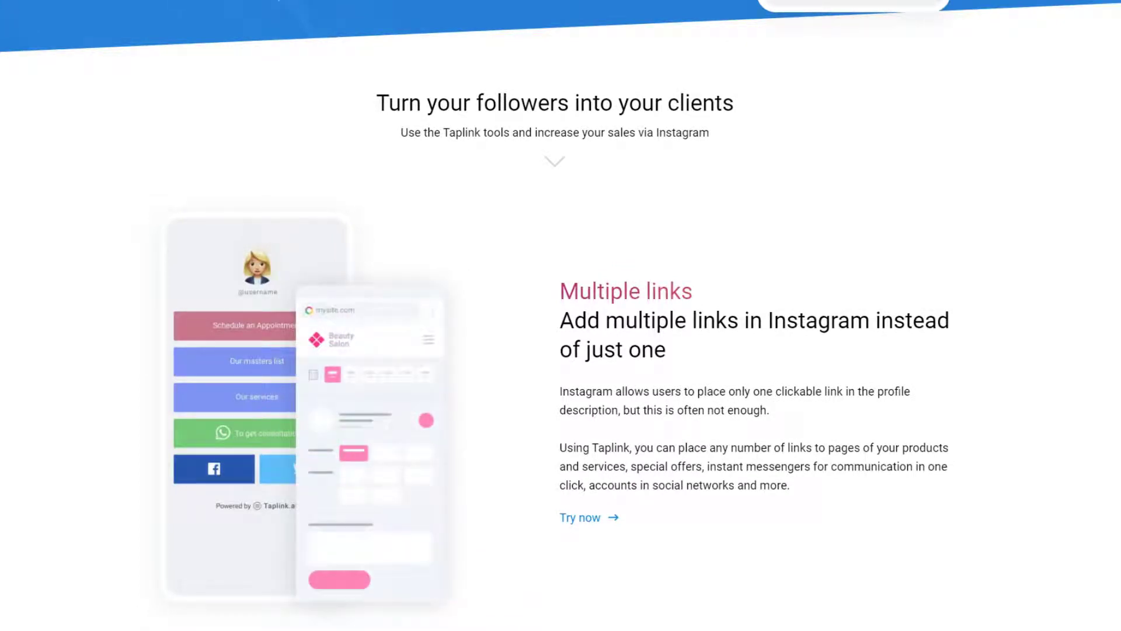
{"action": "scroll", "coordinate": [560, 315], "scroll_direction": "down", "scroll_amount": 10}
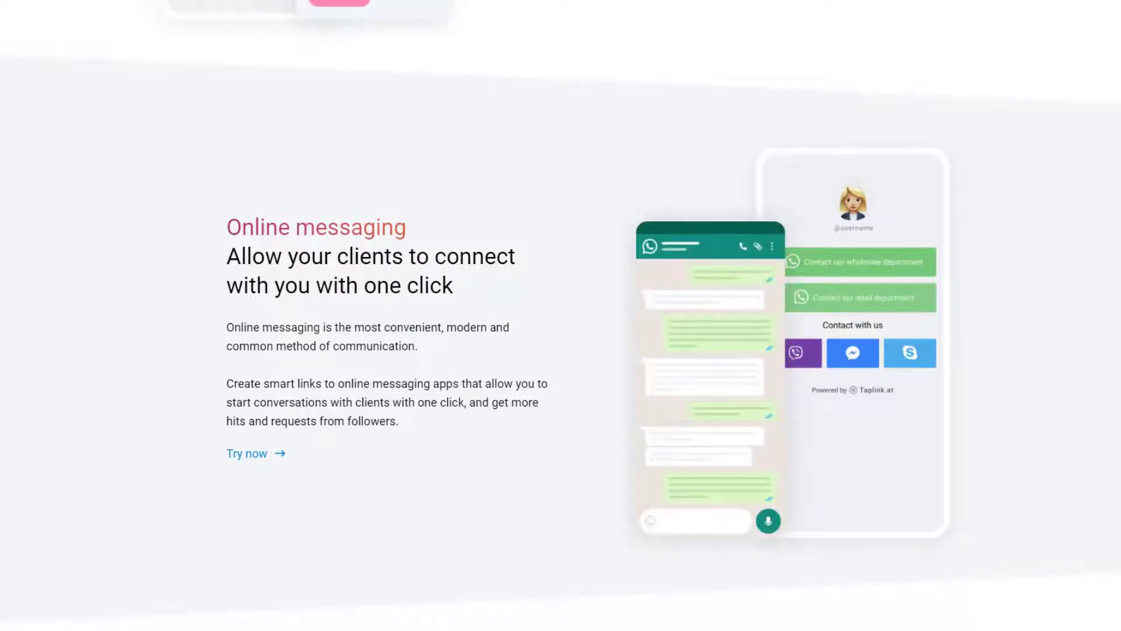
{"action": "scroll", "coordinate": [561, 315], "scroll_direction": "down", "scroll_amount": 9}
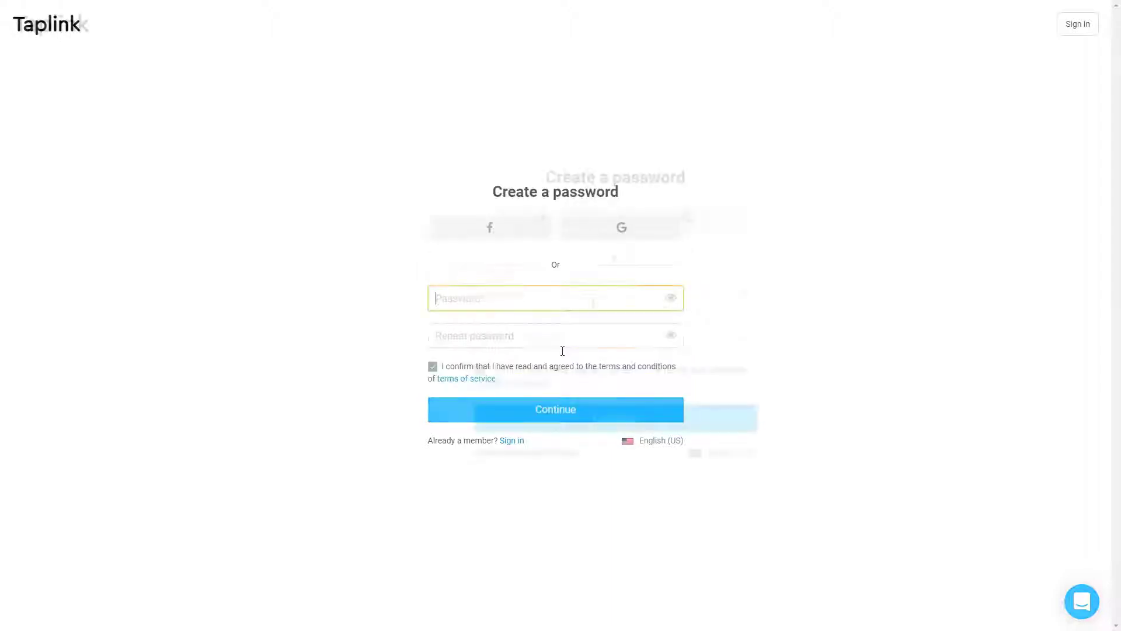
Confirm the pasted password and finish creating the Taplink account
{"action": "left_click", "coordinate": [560, 337]}
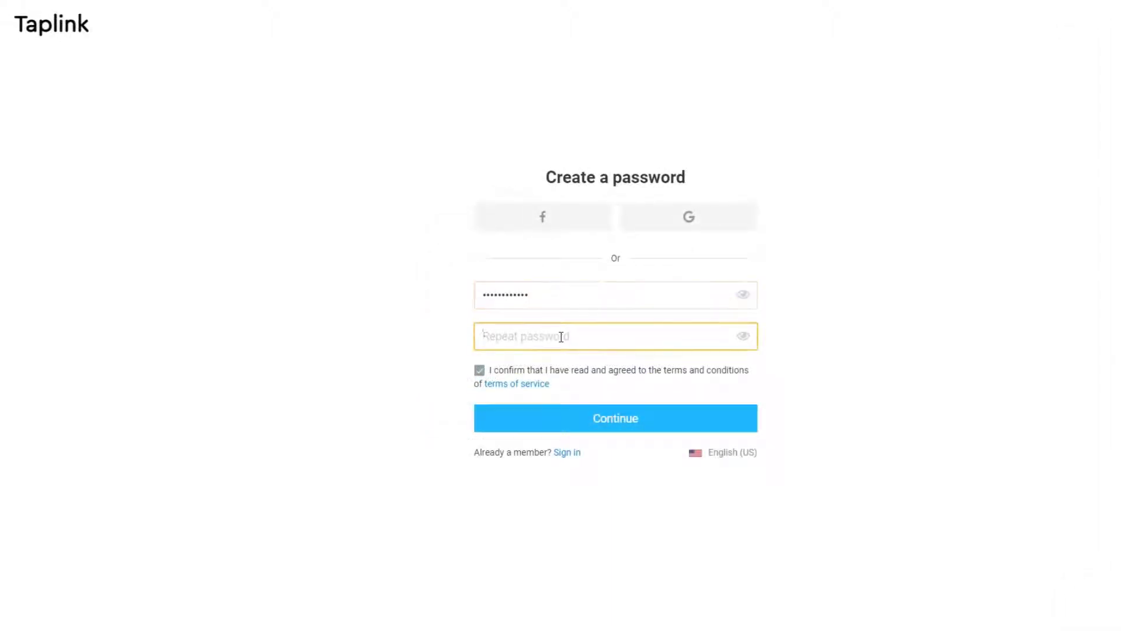
{"action": "key", "text": "ctrl+v"}
{"action": "left_click", "coordinate": [730, 418]}
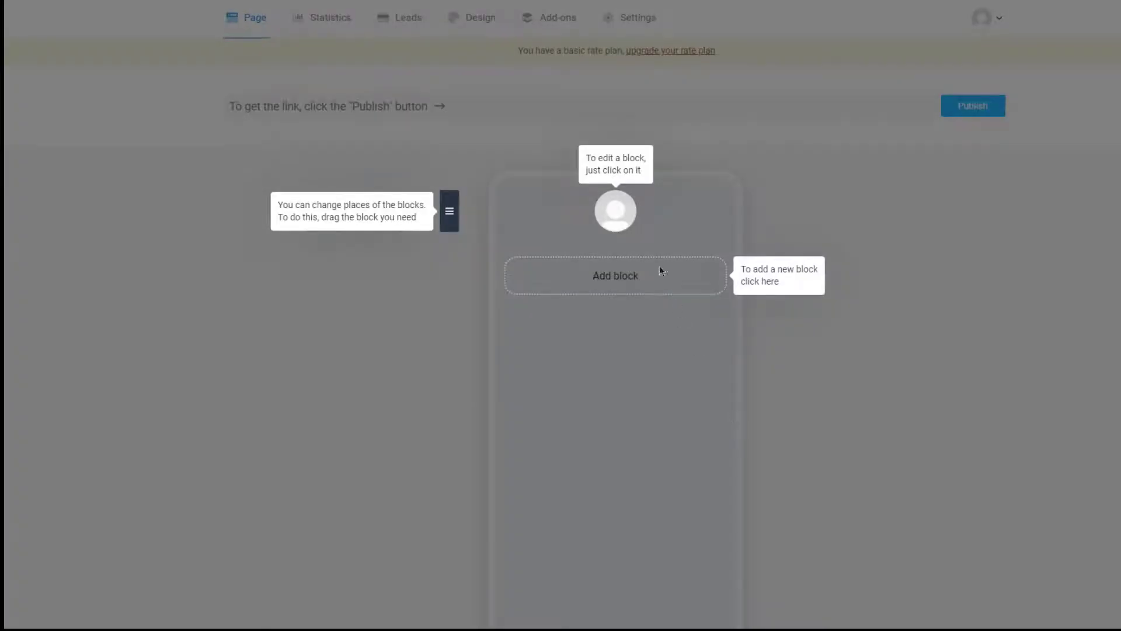
Add an FAQ block headed 'AlterLister' with text 'We list the best alternatives to the'
{"action": "left_click", "coordinate": [620, 208]}
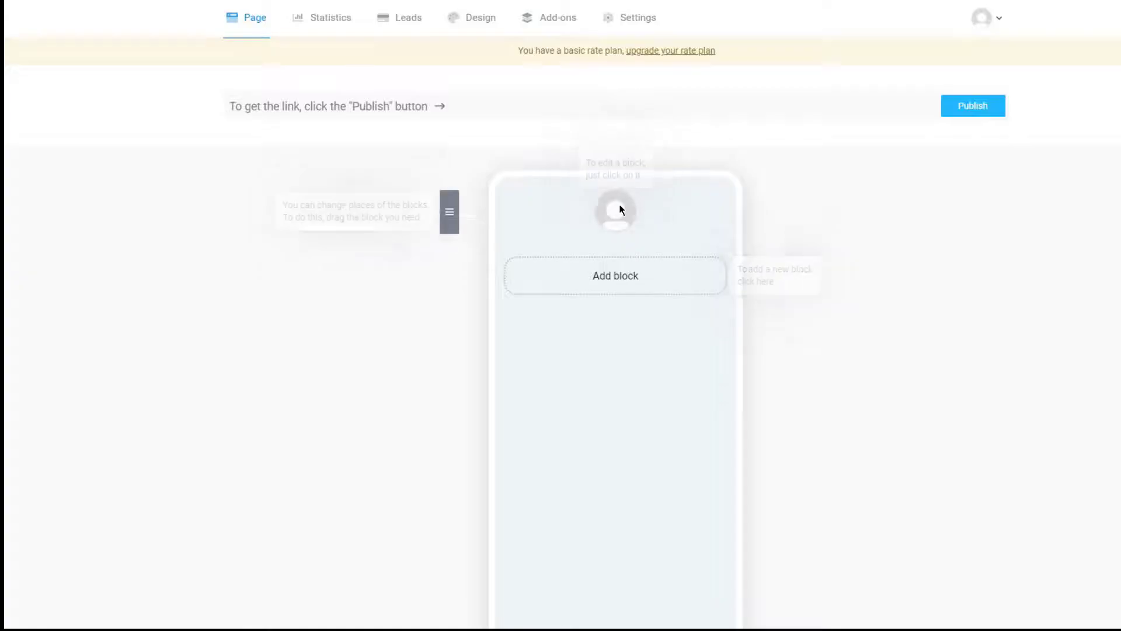
{"action": "left_click", "coordinate": [610, 283]}
{"action": "left_click", "coordinate": [609, 278]}
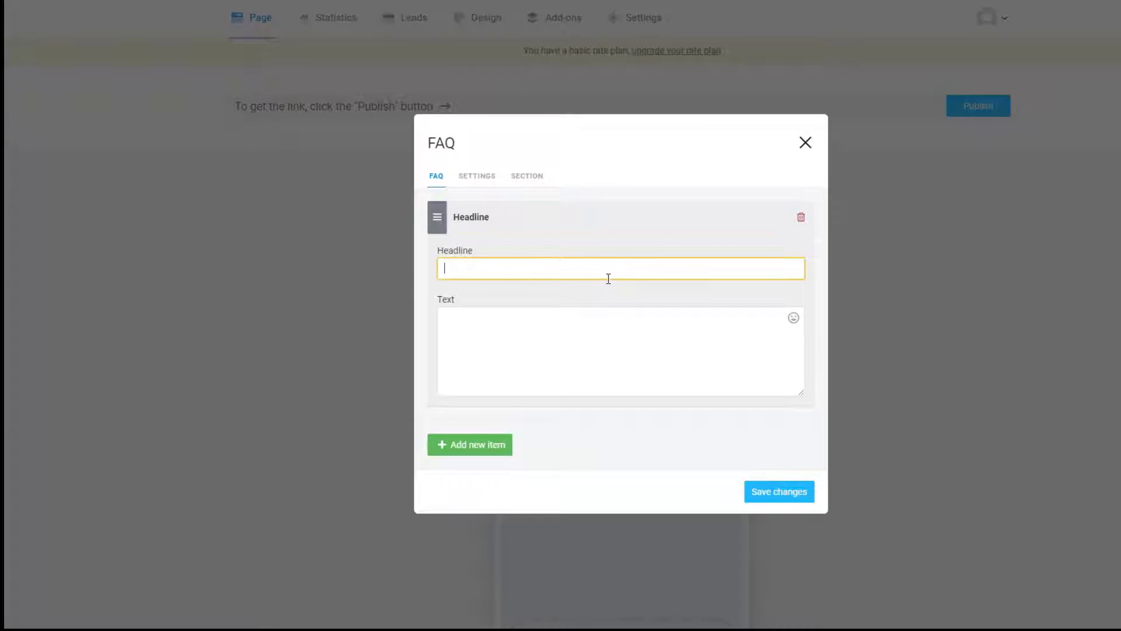
{"action": "type", "text": "AlterLister"}
{"action": "key", "text": "Tab"}
{"action": "type", "text": "We list the best alternatives to the"}
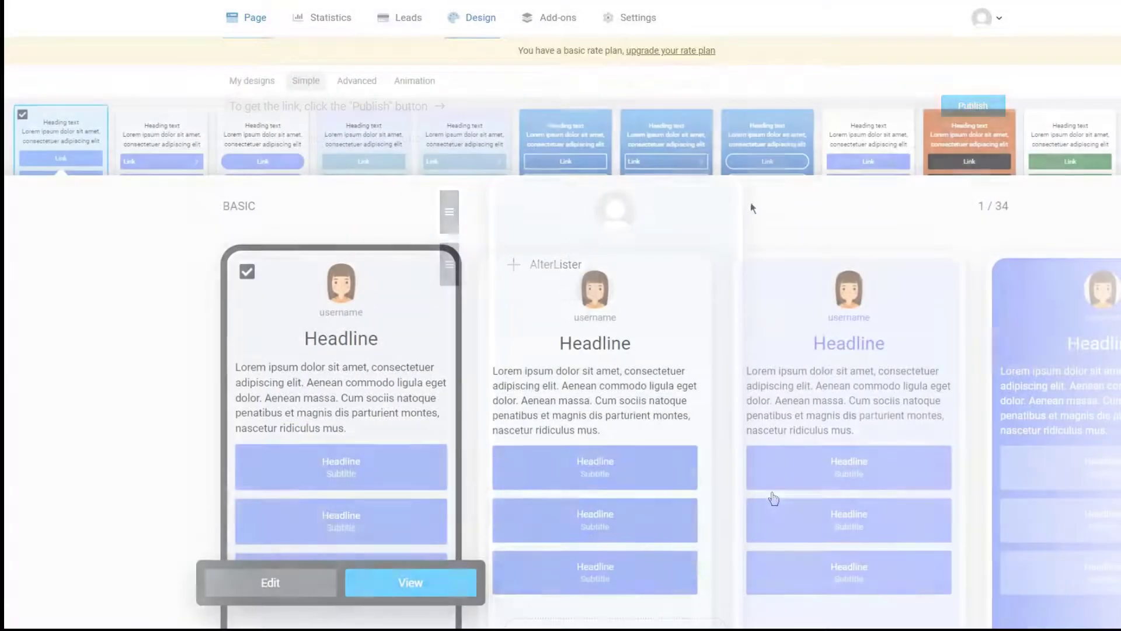
{"action": "scroll", "coordinate": [753, 204], "scroll_direction": "down", "scroll_amount": 3}
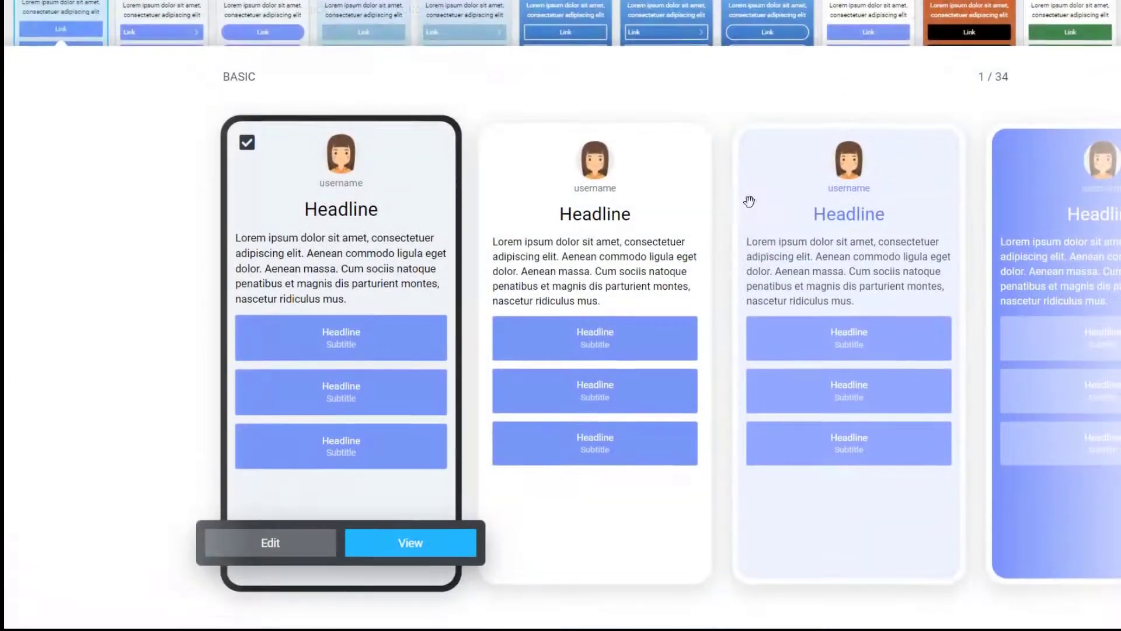
{"action": "scroll", "coordinate": [958, 297], "scroll_direction": "up", "scroll_amount": 1}
{"action": "left_click_drag", "start_coordinate": [957, 296], "coordinate": [525, 297]}
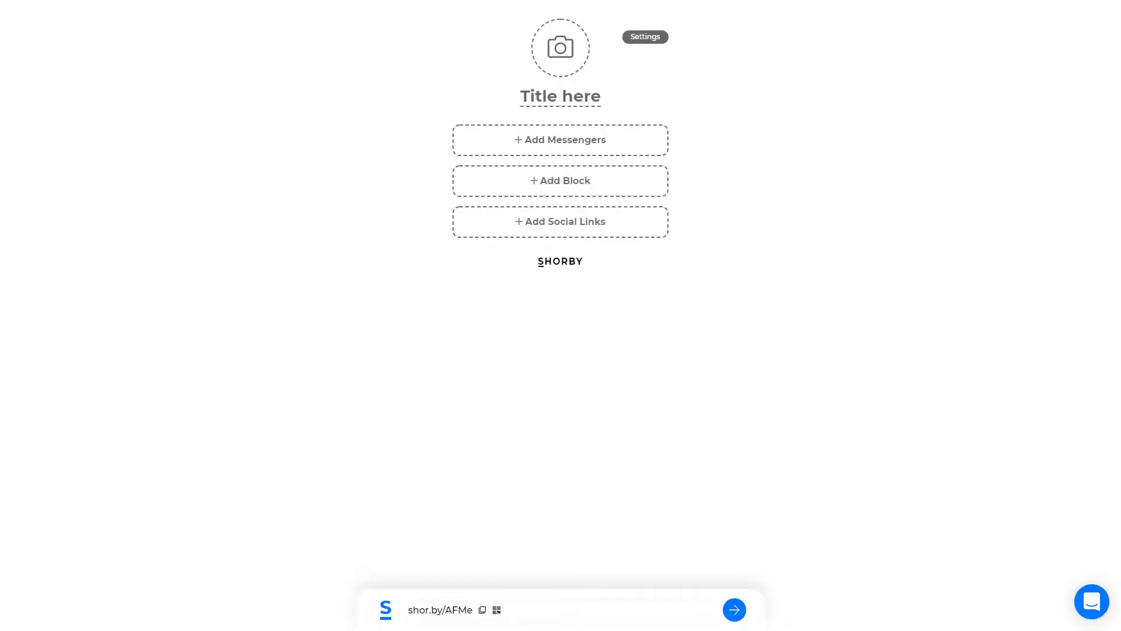
Set the Shorby page title to 'AlterLister' and its description to 'is di best'
{"action": "left_click", "coordinate": [581, 101]}
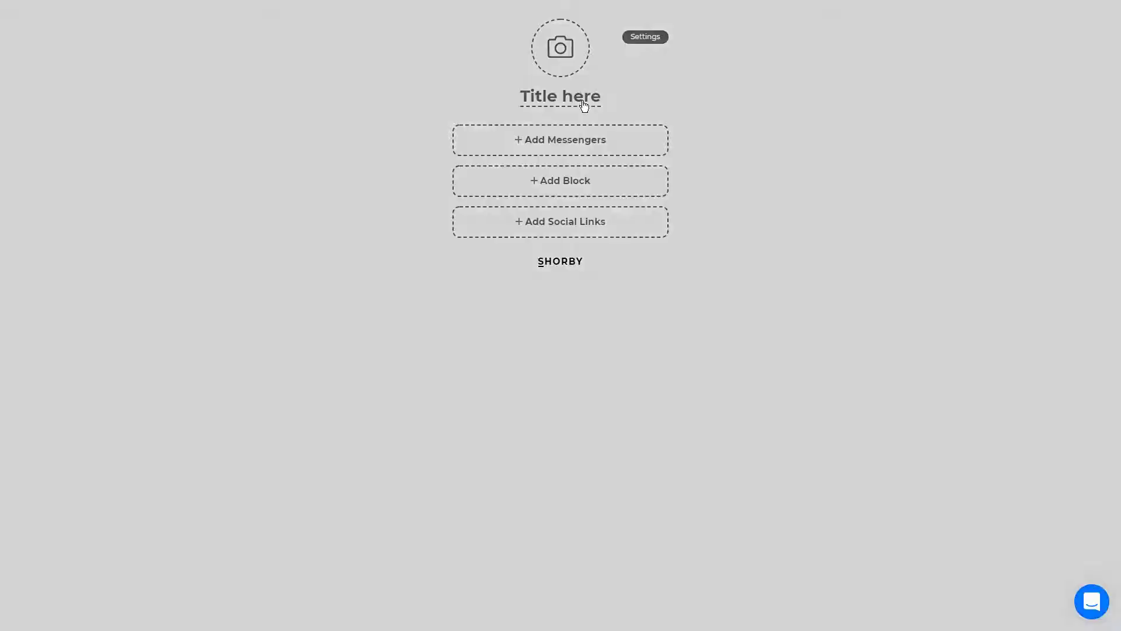
{"action": "left_click", "coordinate": [482, 549]}
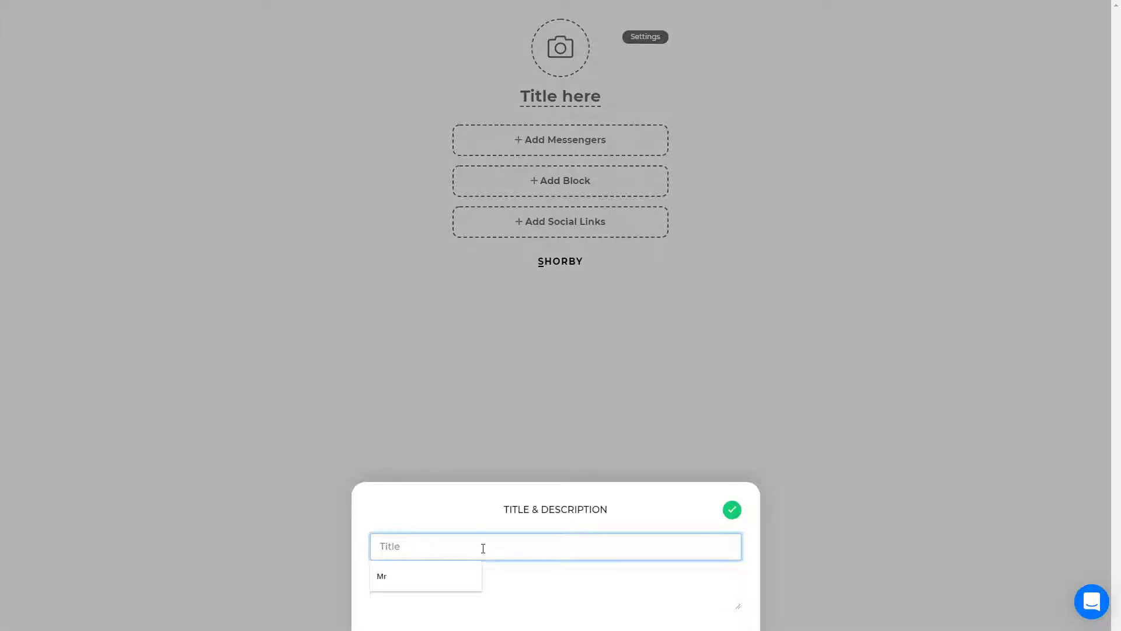
{"action": "type", "text": "AlterLister"}
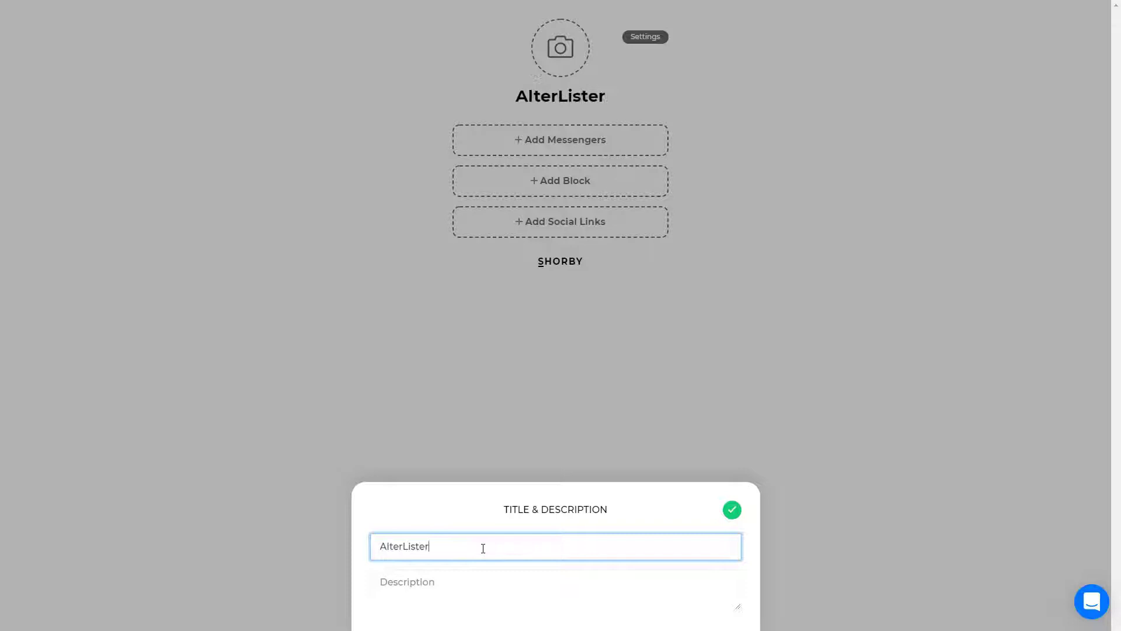
{"action": "key", "text": "Tab"}
{"action": "type", "text": "is"}
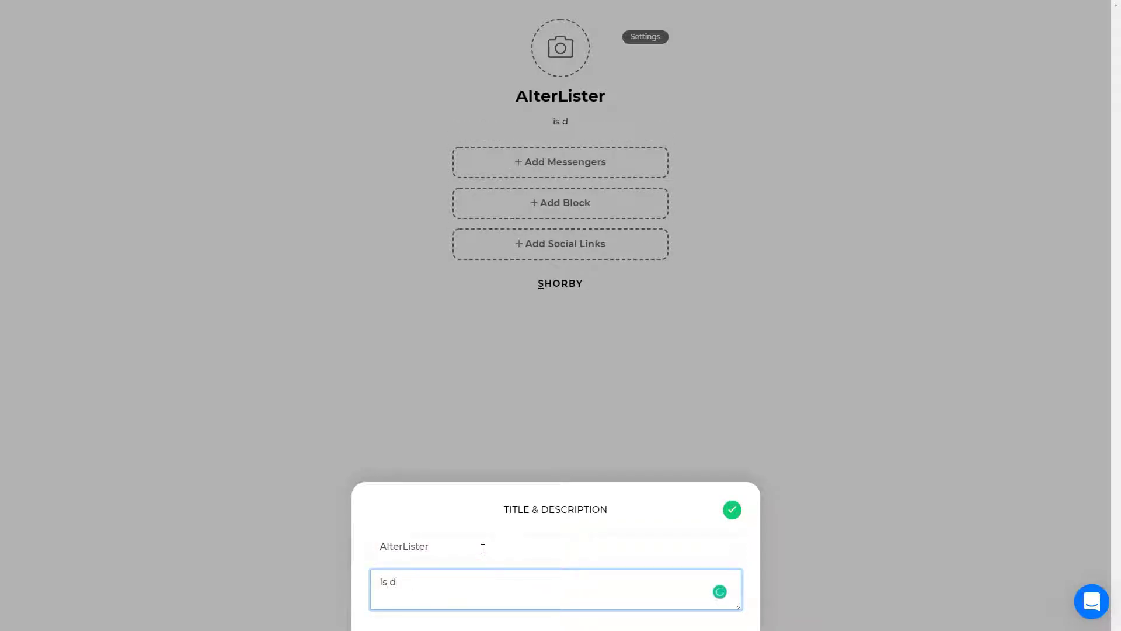
{"action": "type", "text": " di best"}
{"action": "left_click", "coordinate": [806, 390]}
Add an Email messenger contact with subject 'alter' and move it to the top
{"action": "left_click", "coordinate": [623, 170]}
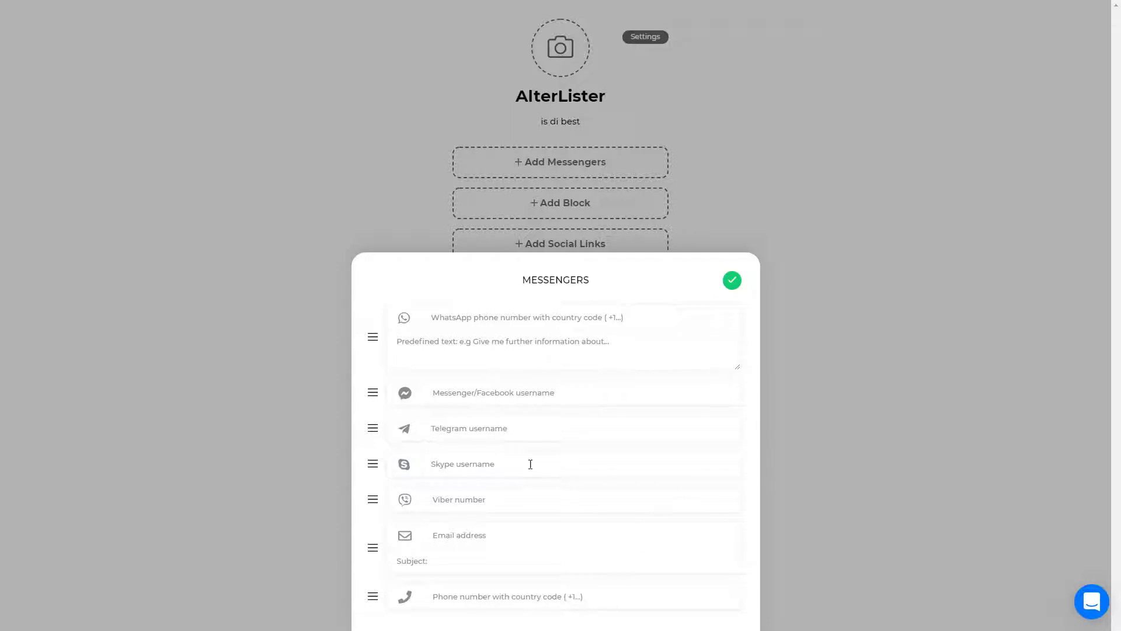
{"action": "left_click", "coordinate": [481, 564]}
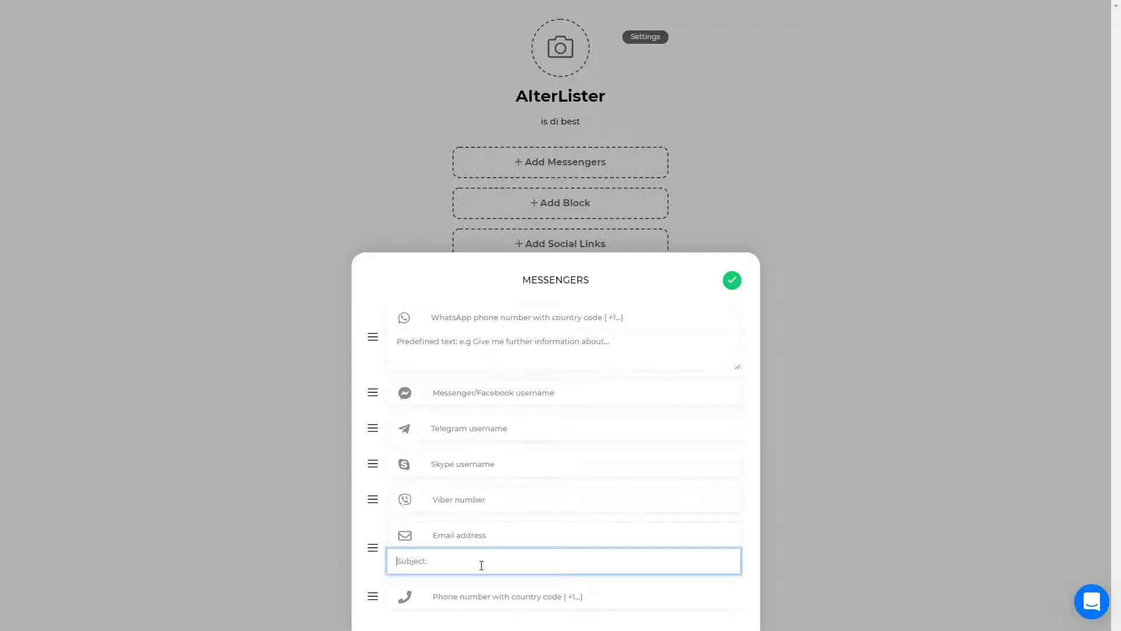
{"action": "key", "text": "Return"}
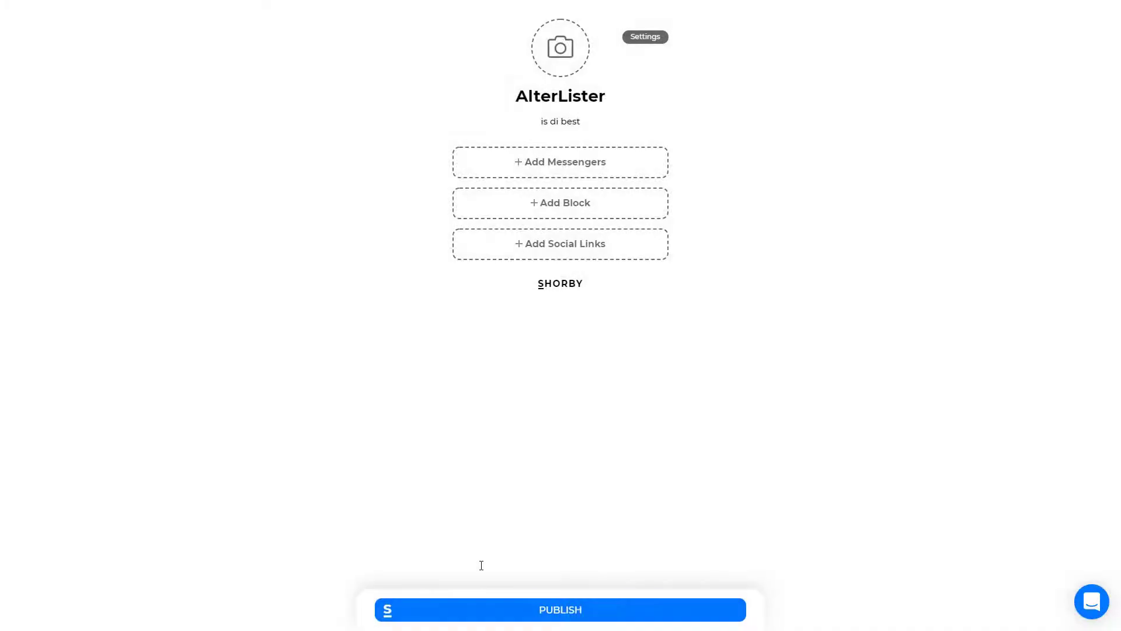
{"action": "left_click", "coordinate": [578, 161]}
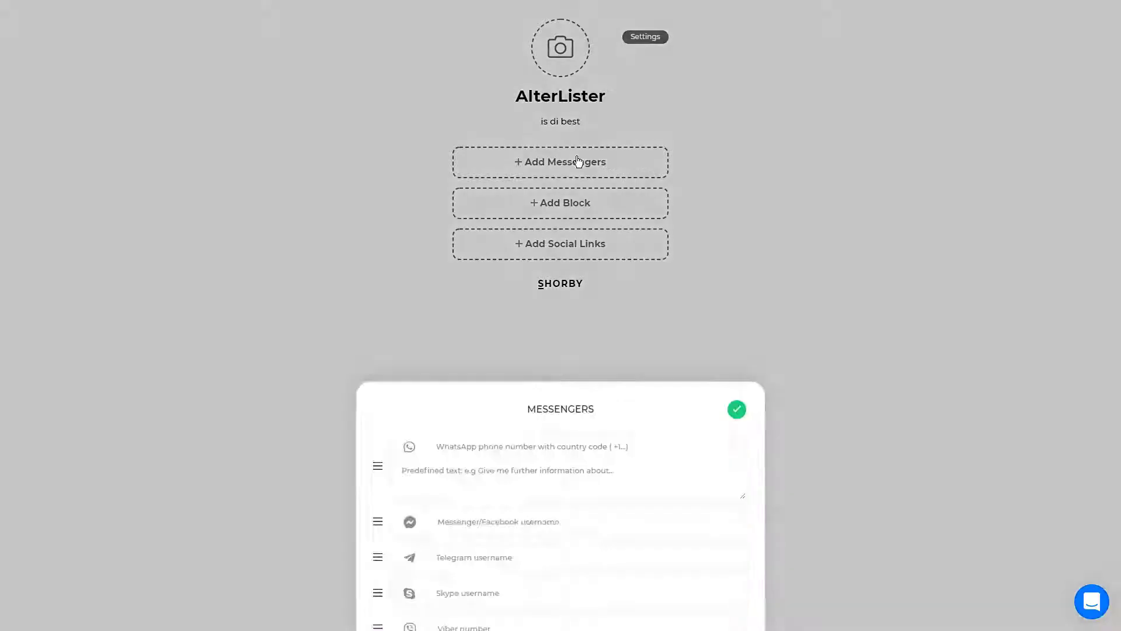
{"action": "left_click_drag", "start_coordinate": [373, 547], "coordinate": [374, 328]}
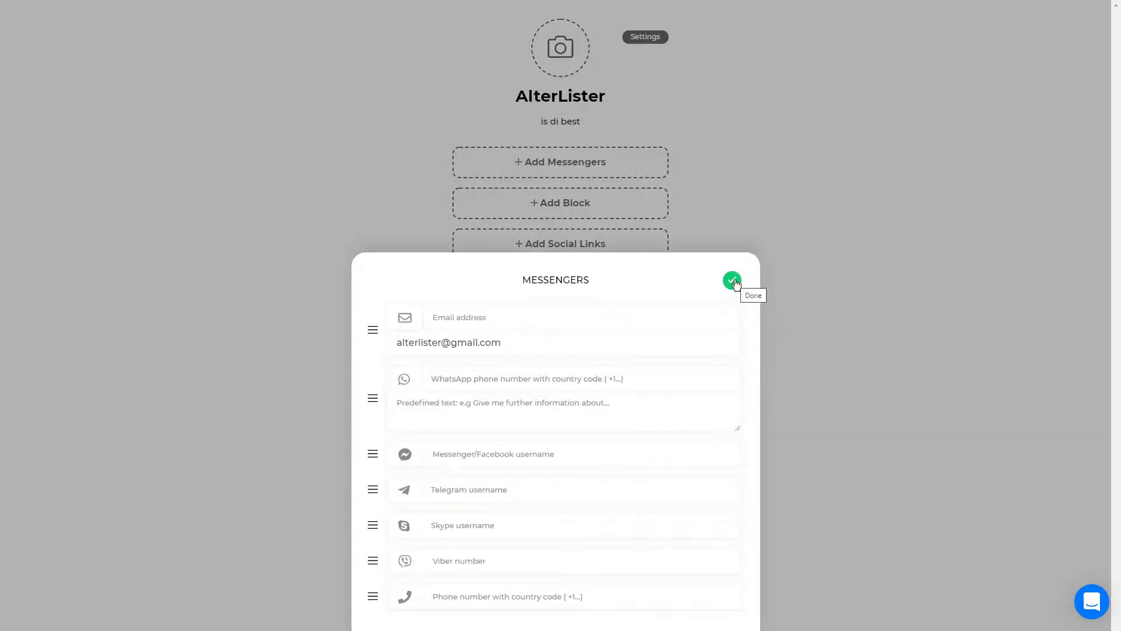
{"action": "left_click_drag", "start_coordinate": [376, 325], "coordinate": [495, 221]}
{"action": "left_click", "coordinate": [733, 291]}
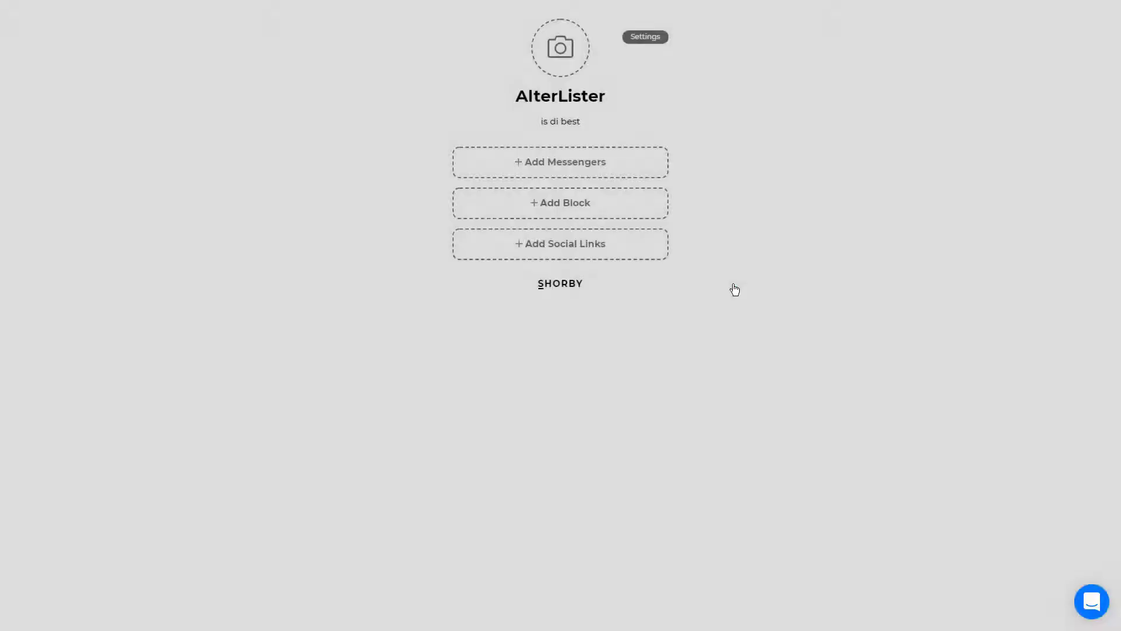
Link Twitter, YouTube, Pinterest, Tumblr and Facebook profiles using the username 'alterli'
{"action": "left_click", "coordinate": [593, 255]}
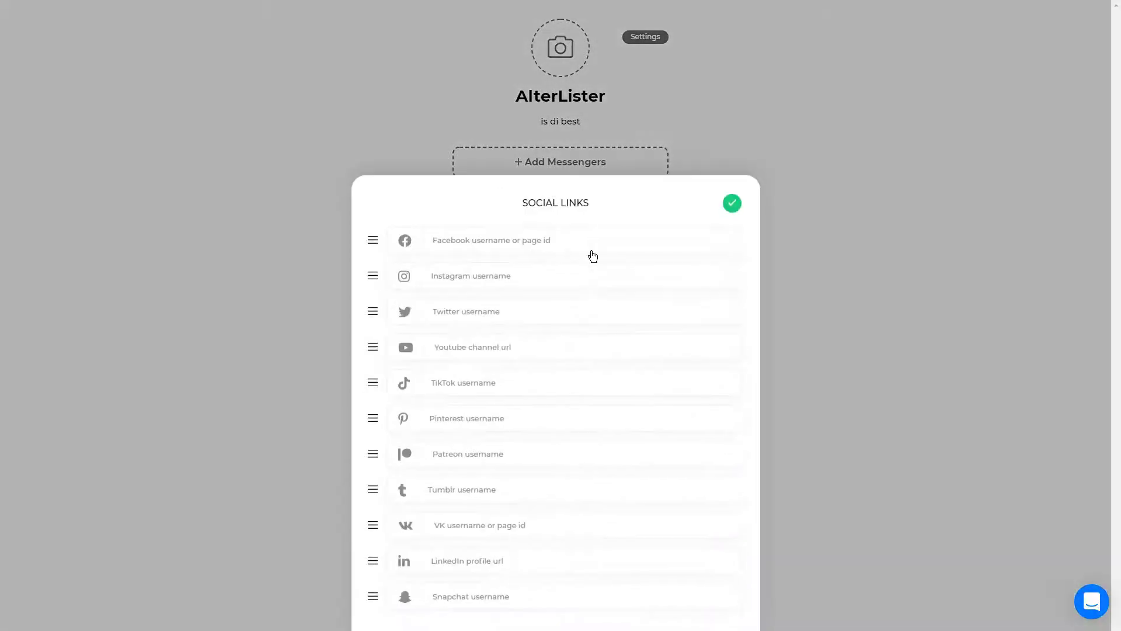
{"action": "left_click", "coordinate": [499, 314]}
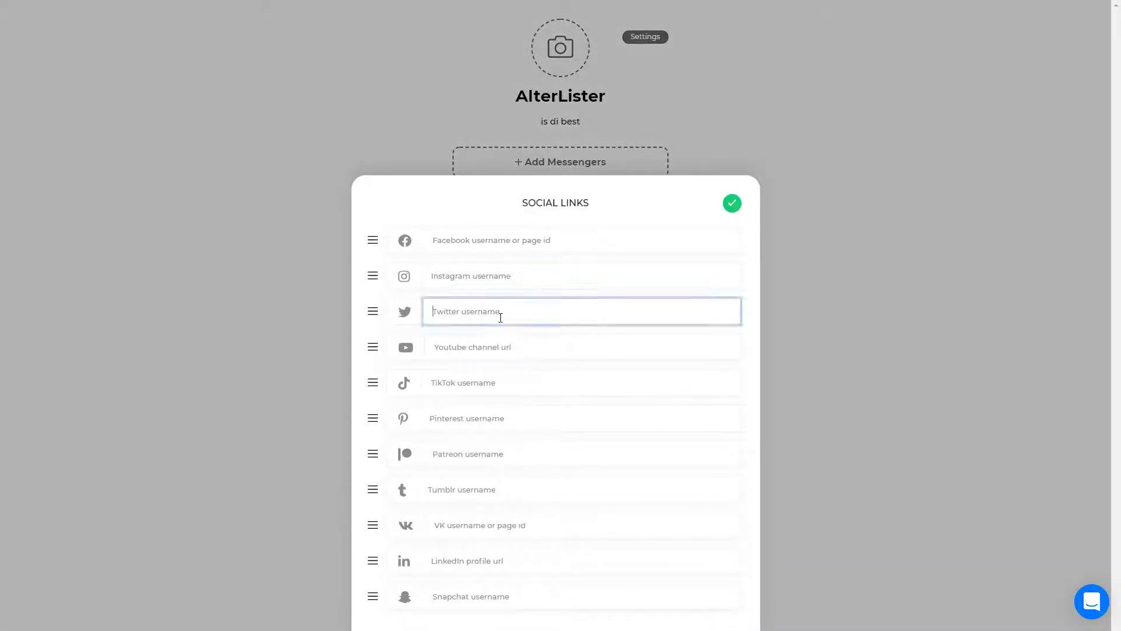
{"action": "type", "text": "alterlister"}
{"action": "key", "text": "ctrl+a"}
{"action": "key", "text": "ctrl+c"}
{"action": "left_click", "coordinate": [524, 346]}
{"action": "key", "text": "ctrl+v"}
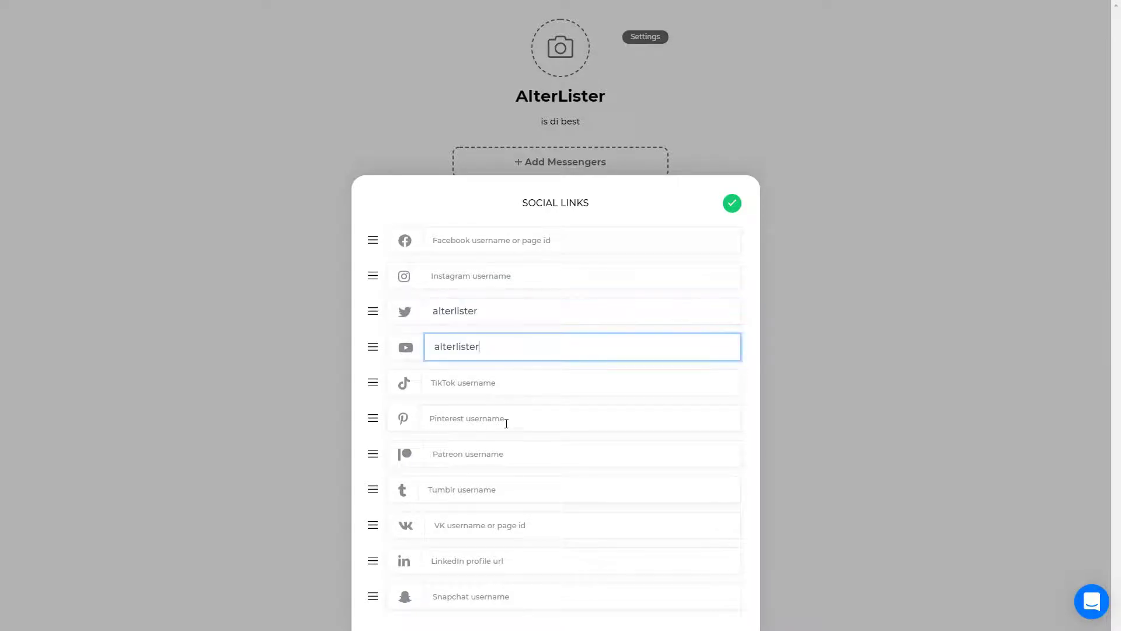
{"action": "left_click", "coordinate": [505, 420]}
{"action": "key", "text": "ctrl+v"}
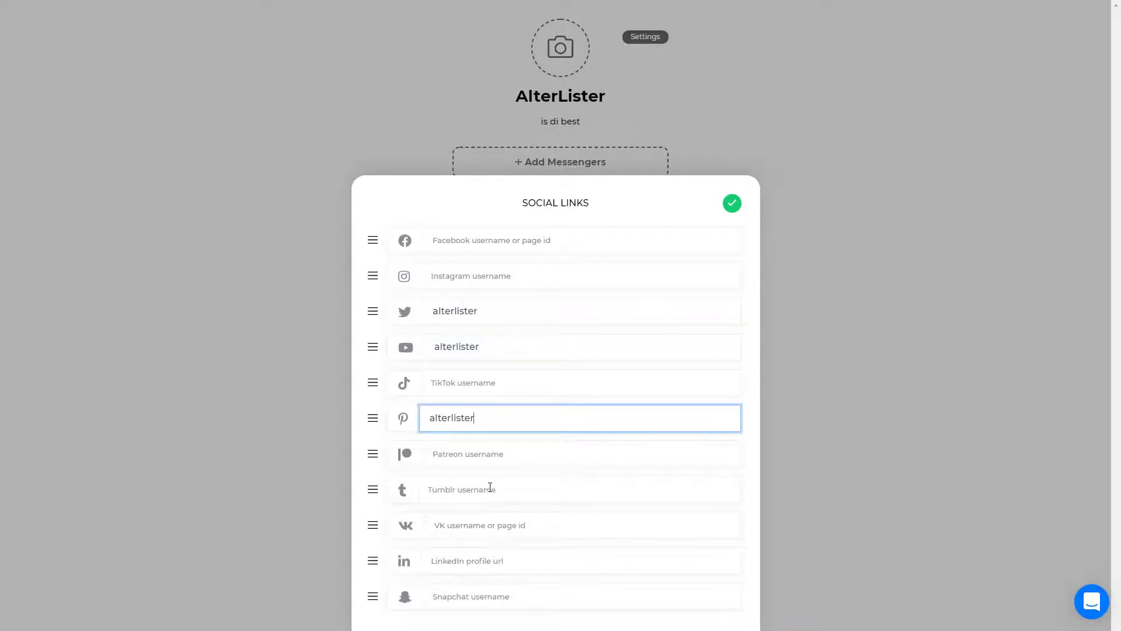
{"action": "left_click", "coordinate": [490, 486]}
{"action": "key", "text": "ctrl+v"}
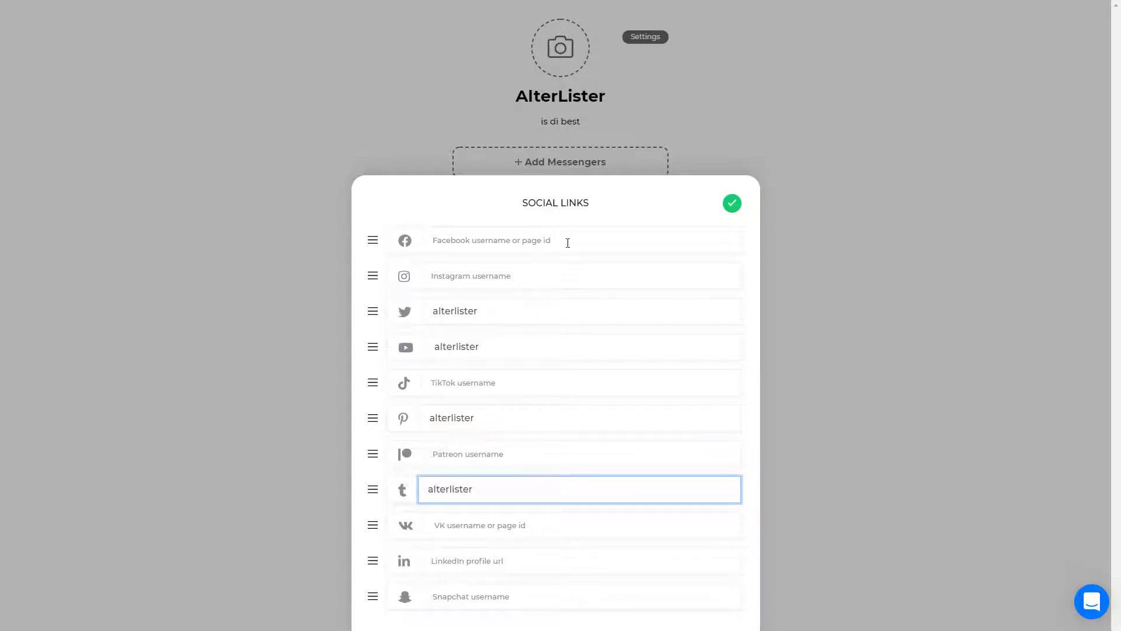
{"action": "left_click", "coordinate": [567, 243]}
{"action": "key", "text": "ctrl+v"}
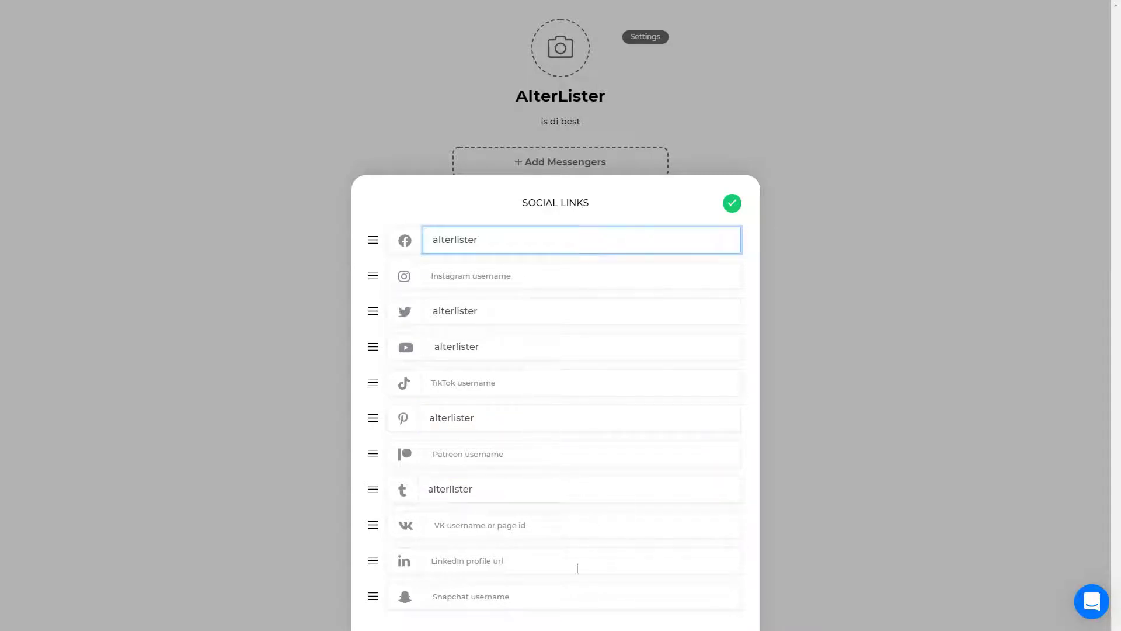
{"action": "left_click", "coordinate": [732, 204]}
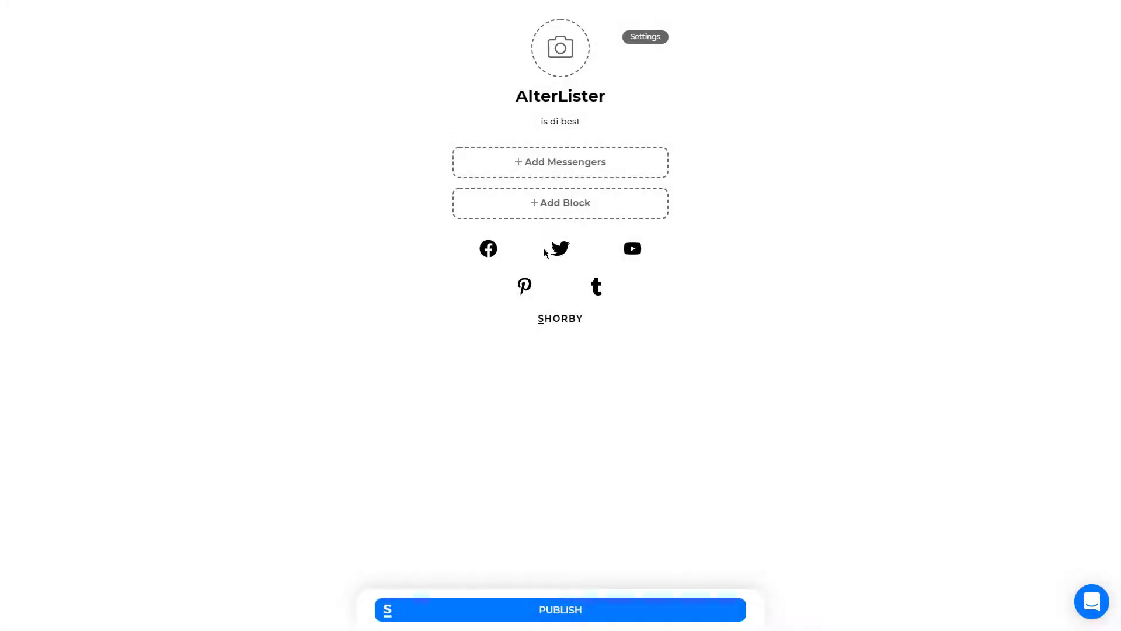
{"action": "left_click", "coordinate": [575, 208]}
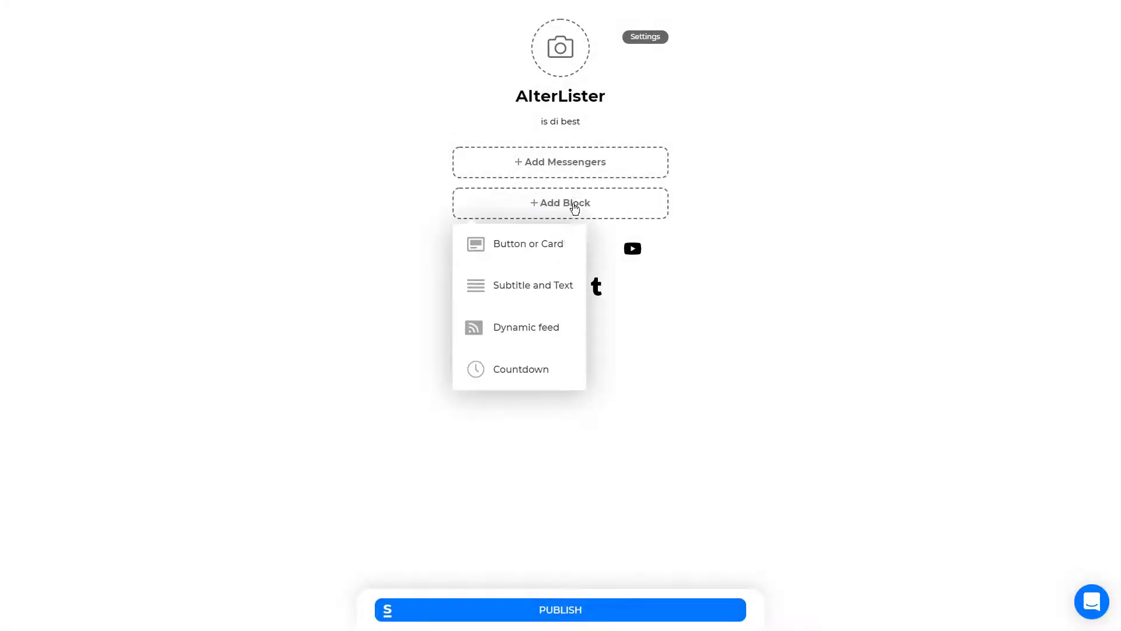
{"action": "left_click", "coordinate": [530, 332]}
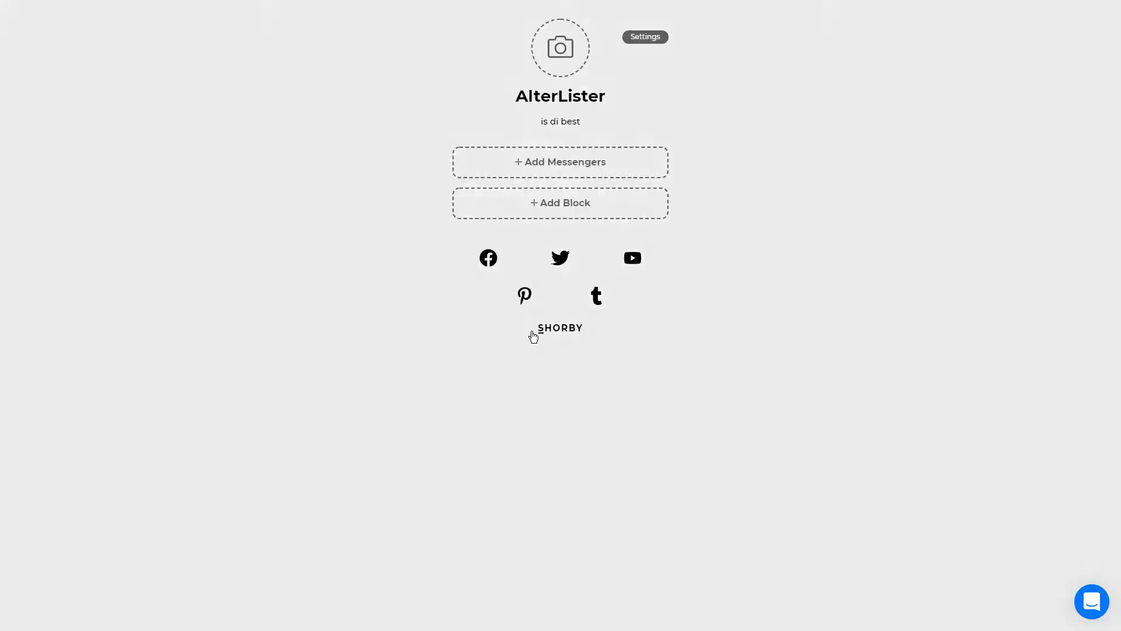
{"action": "type", "text": "https://"}
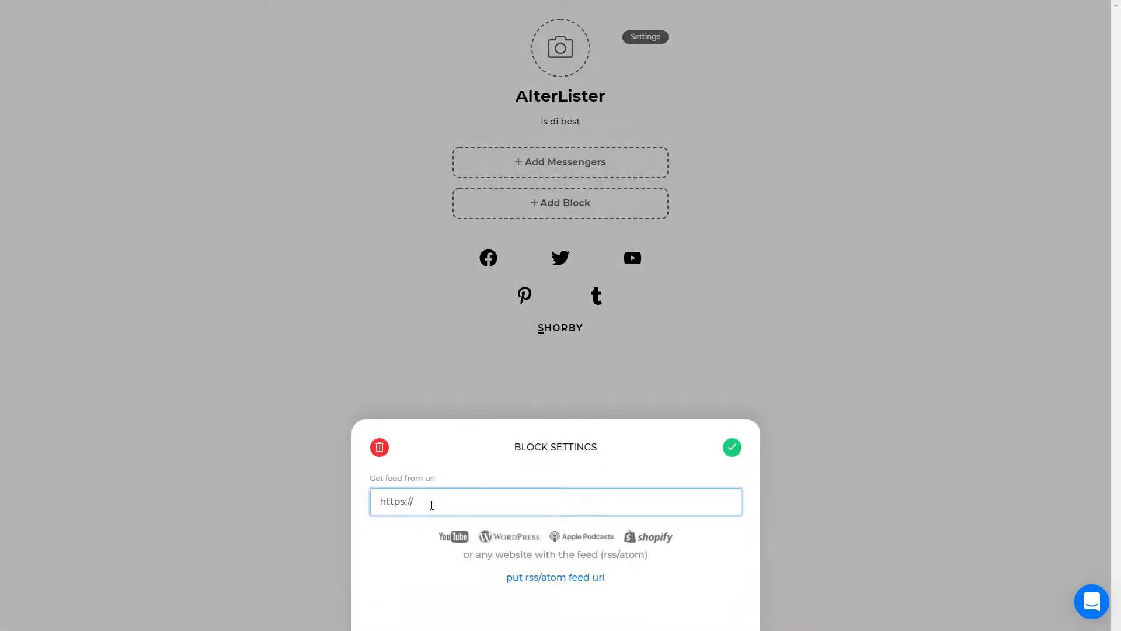
{"action": "type", "text": "alterlister.com/feed.rss"}
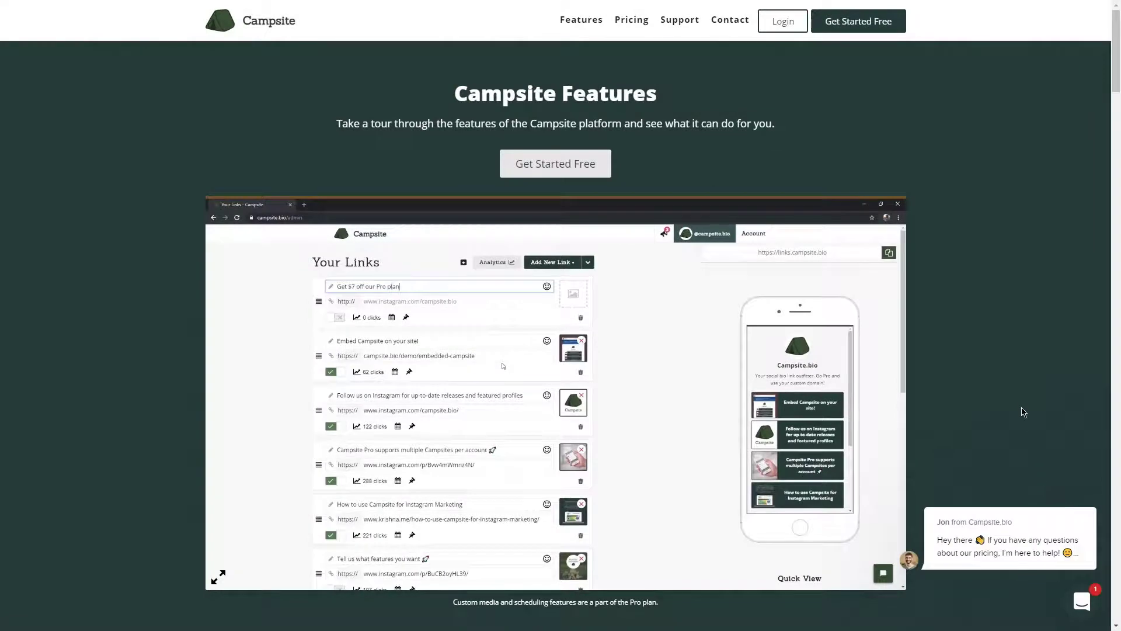
Start a free Campsite.bio account through Google sign-in with the username 'alterlister'
{"action": "left_click", "coordinate": [574, 164]}
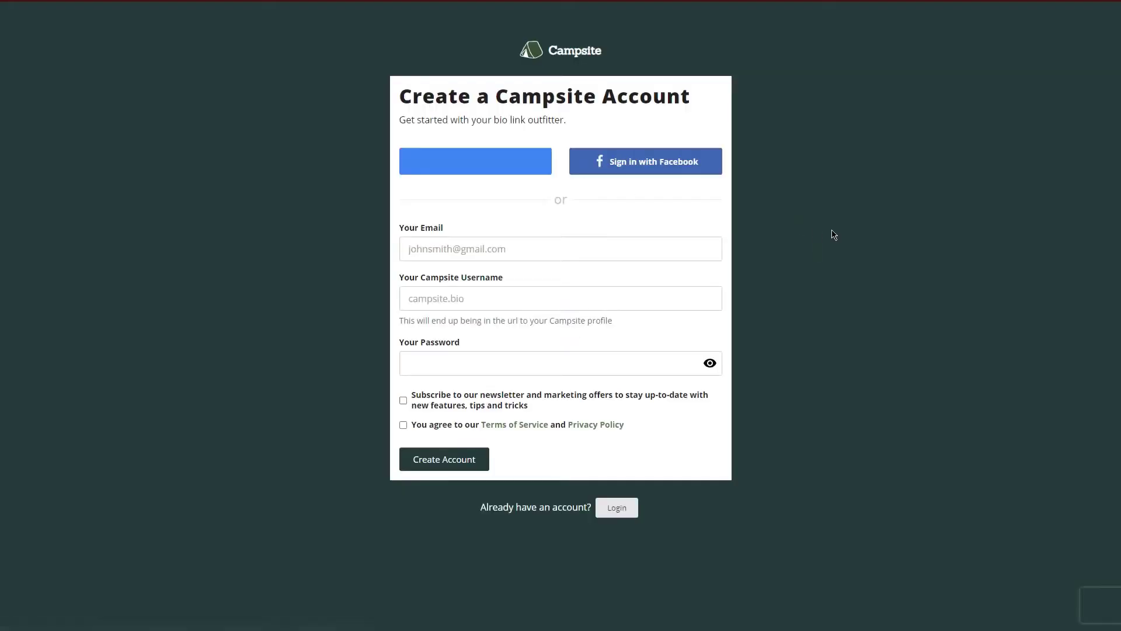
{"action": "left_click", "coordinate": [533, 174]}
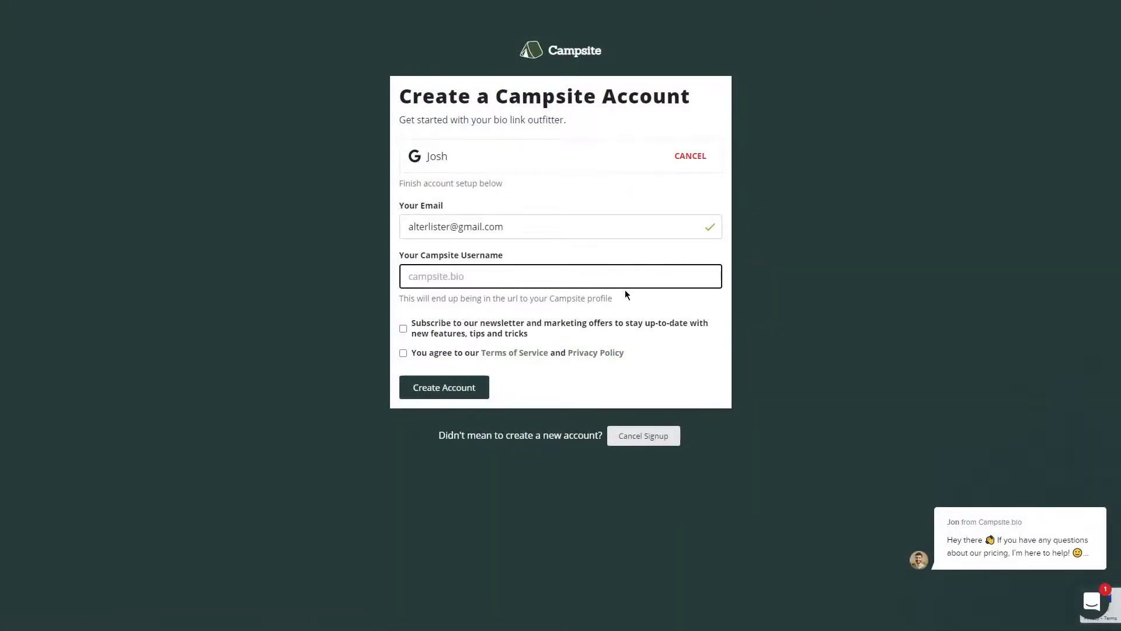
{"action": "type", "text": "alter"}
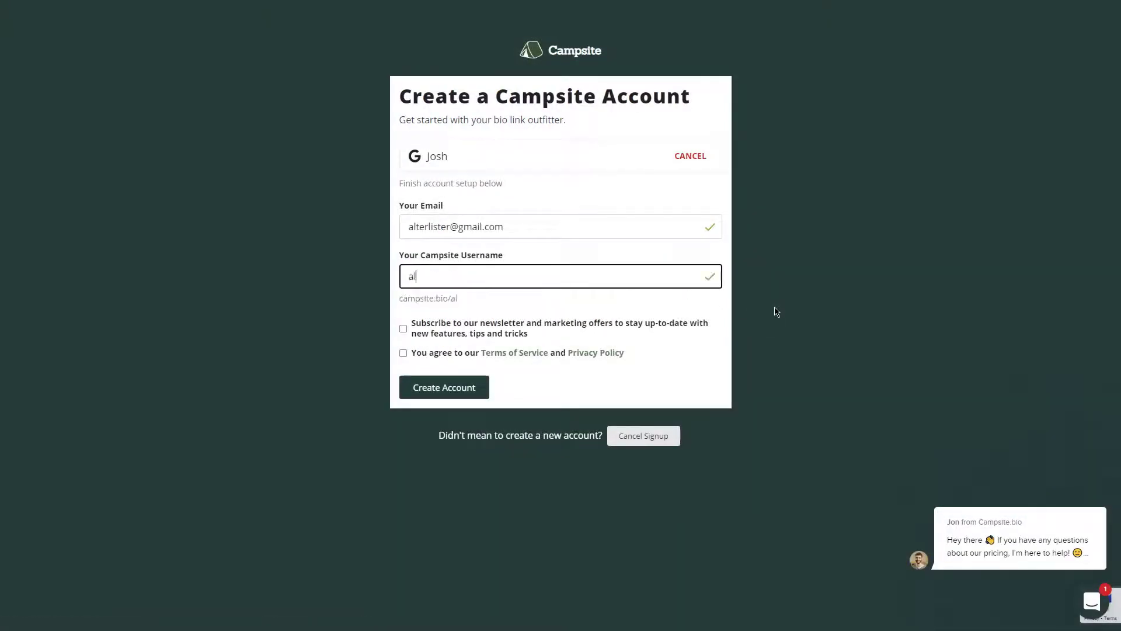
{"action": "type", "text": "lister"}
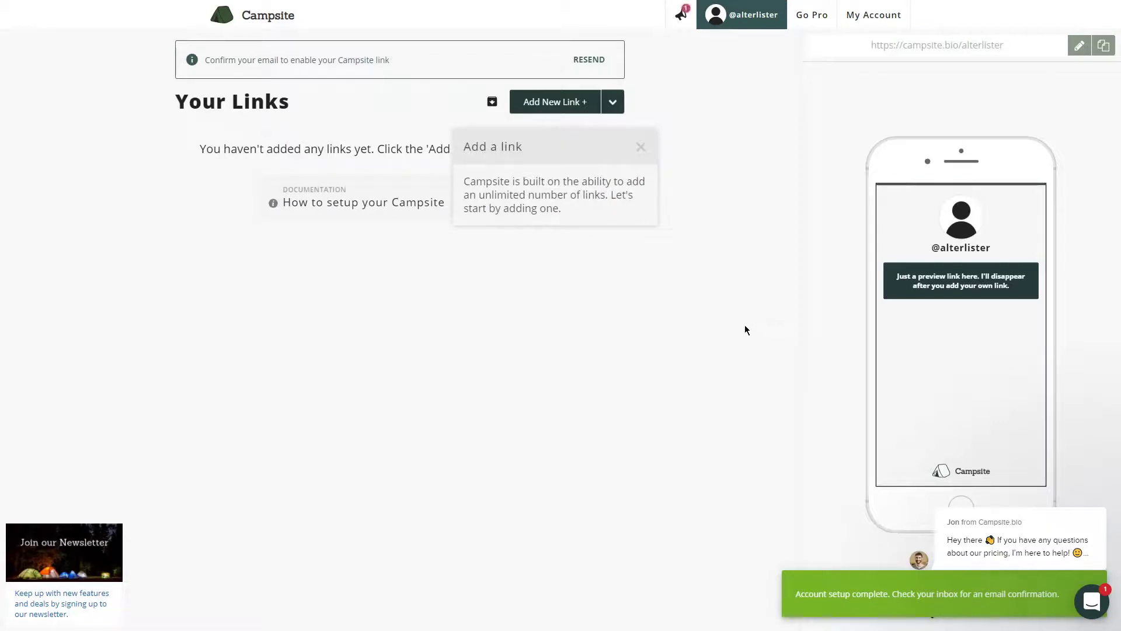
Add a new link labelled 'Check out blog!' pointing to alterlister.com
{"action": "left_click", "coordinate": [592, 104]}
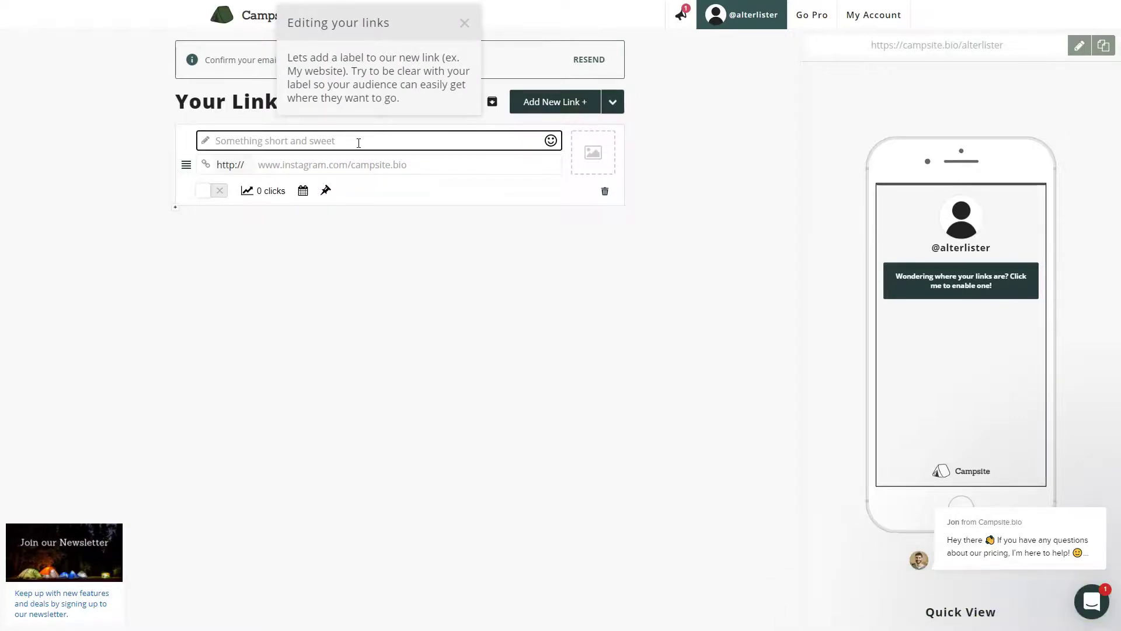
{"action": "type", "text": "Check out blog!"}
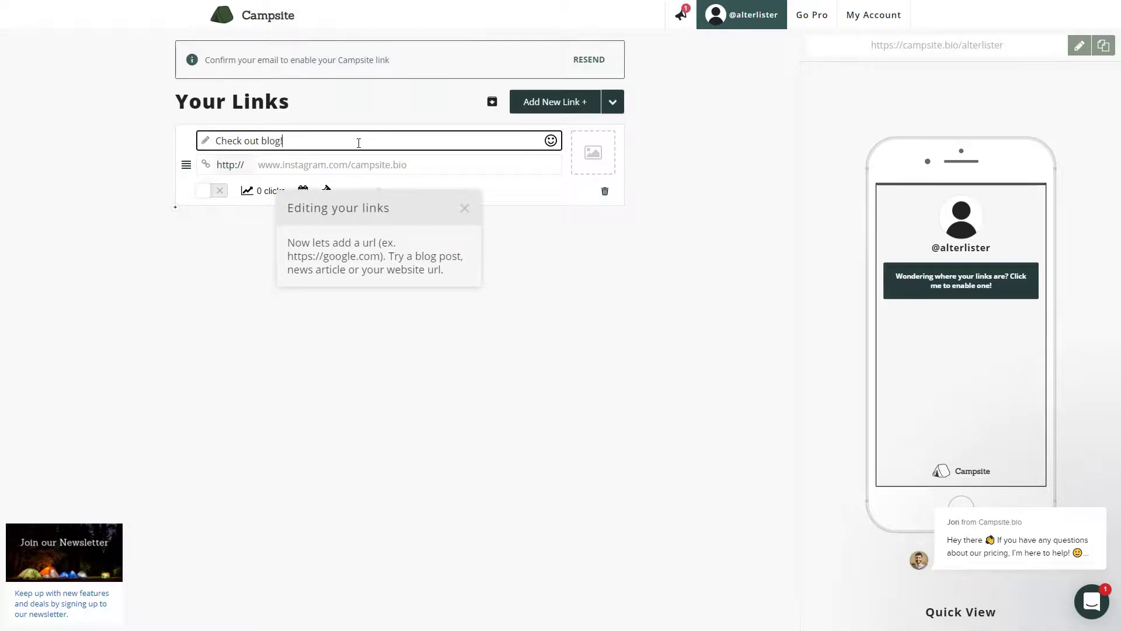
{"action": "left_click", "coordinate": [349, 163]}
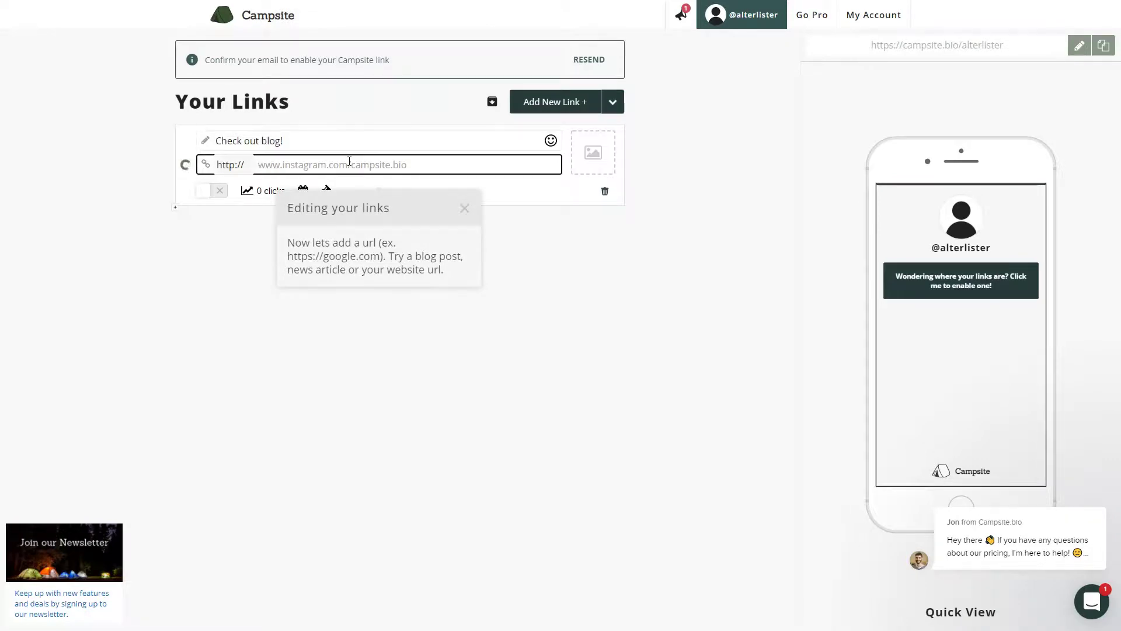
{"action": "type", "text": "alterlister.com"}
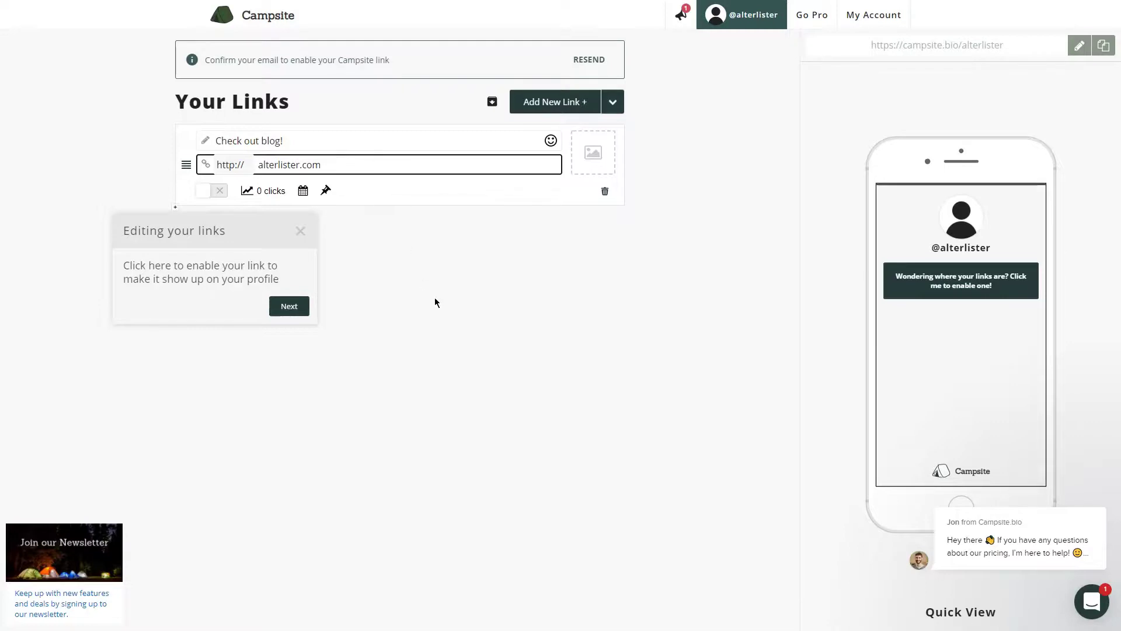
Dismiss the guided tour tips and enable the new link on the profile
{"action": "left_click", "coordinate": [434, 303]}
{"action": "left_click", "coordinate": [289, 306]}
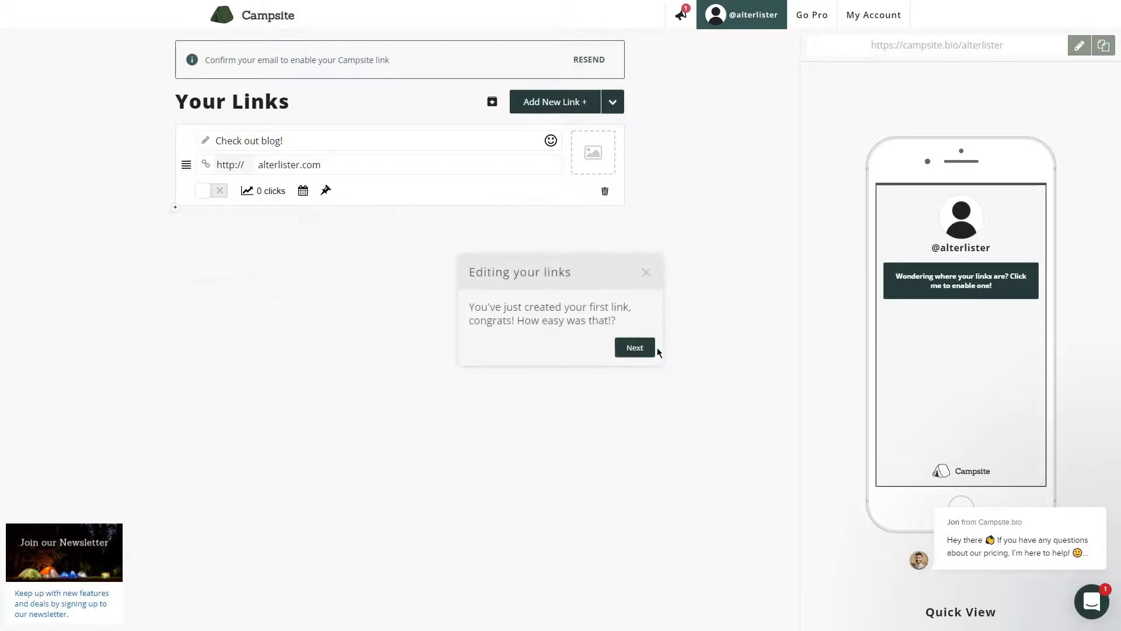
{"action": "left_click", "coordinate": [642, 349]}
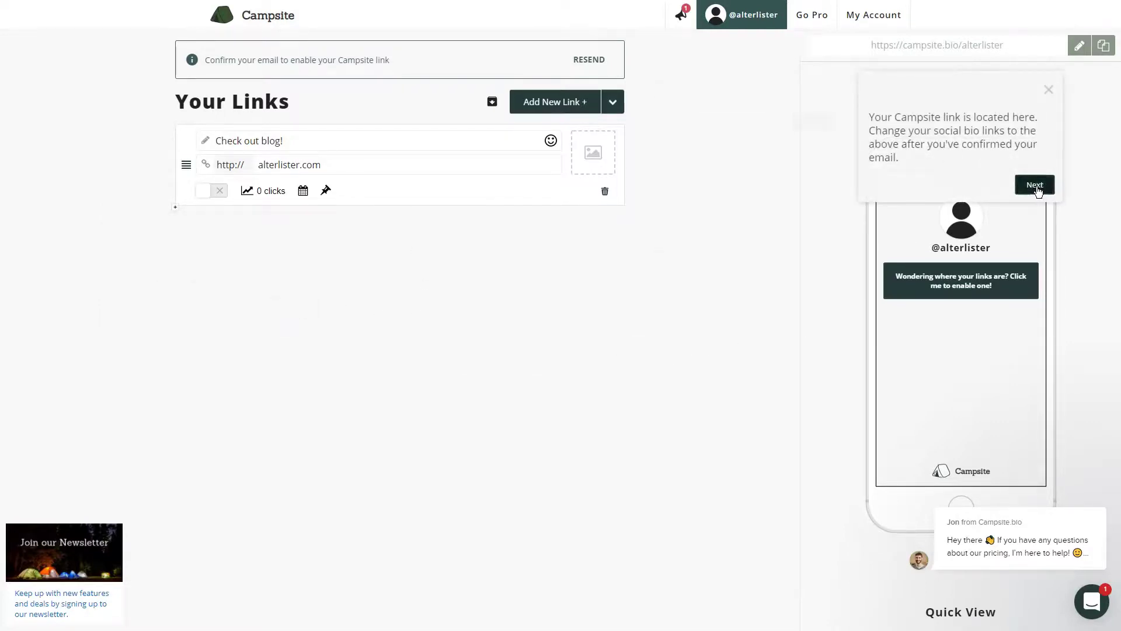
{"action": "left_click", "coordinate": [1035, 184]}
{"action": "left_click", "coordinate": [814, 123]}
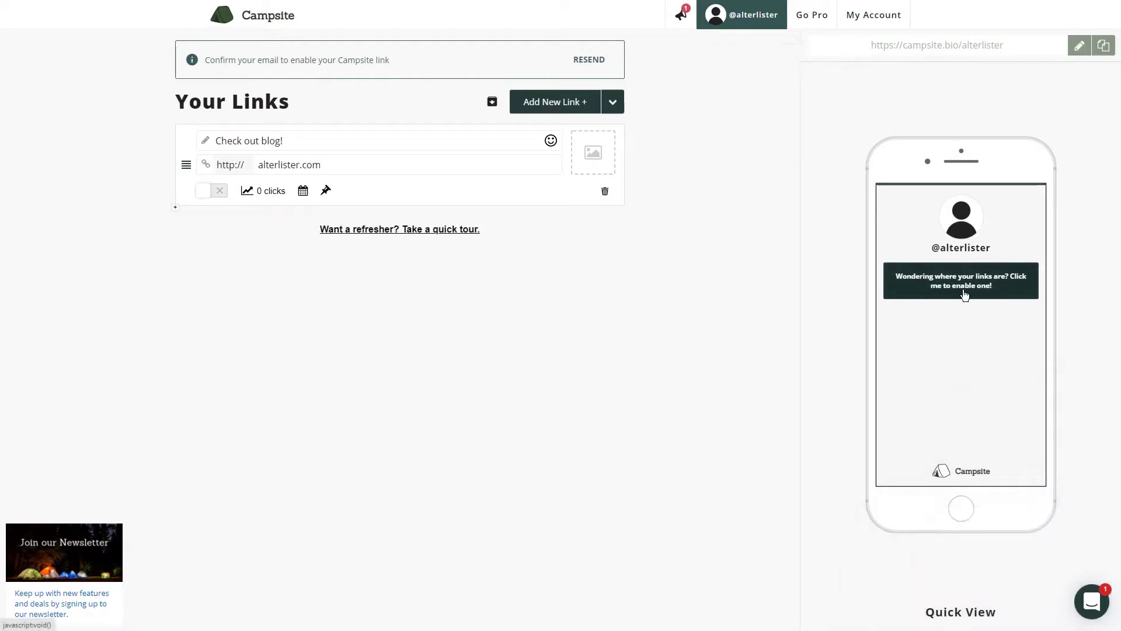
{"action": "left_click", "coordinate": [964, 295]}
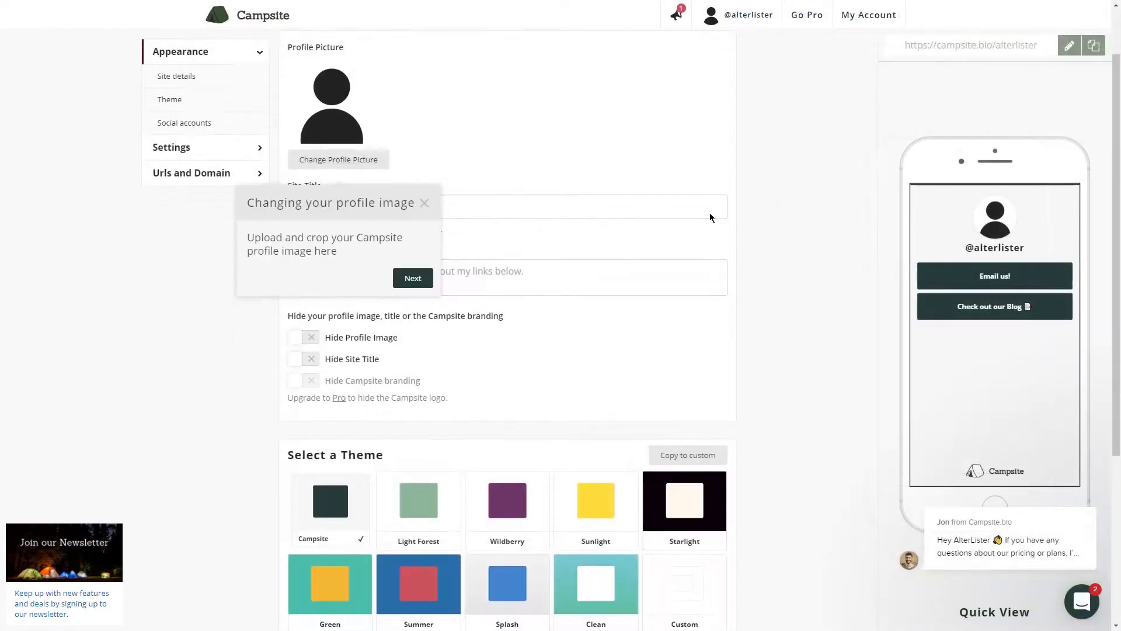
Set the site title to AlterLister and the intro text to 'We make lists of alternatives to popular digital media.'
{"action": "left_click", "coordinate": [425, 202]}
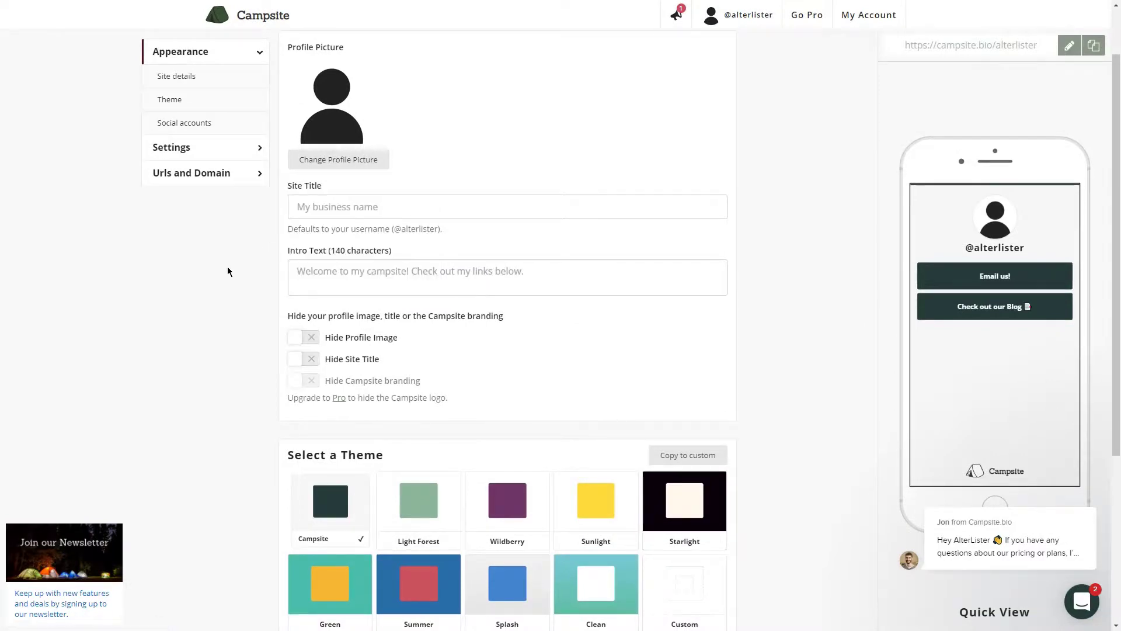
{"action": "left_click", "coordinate": [404, 207]}
{"action": "type", "text": "AlterLister"}
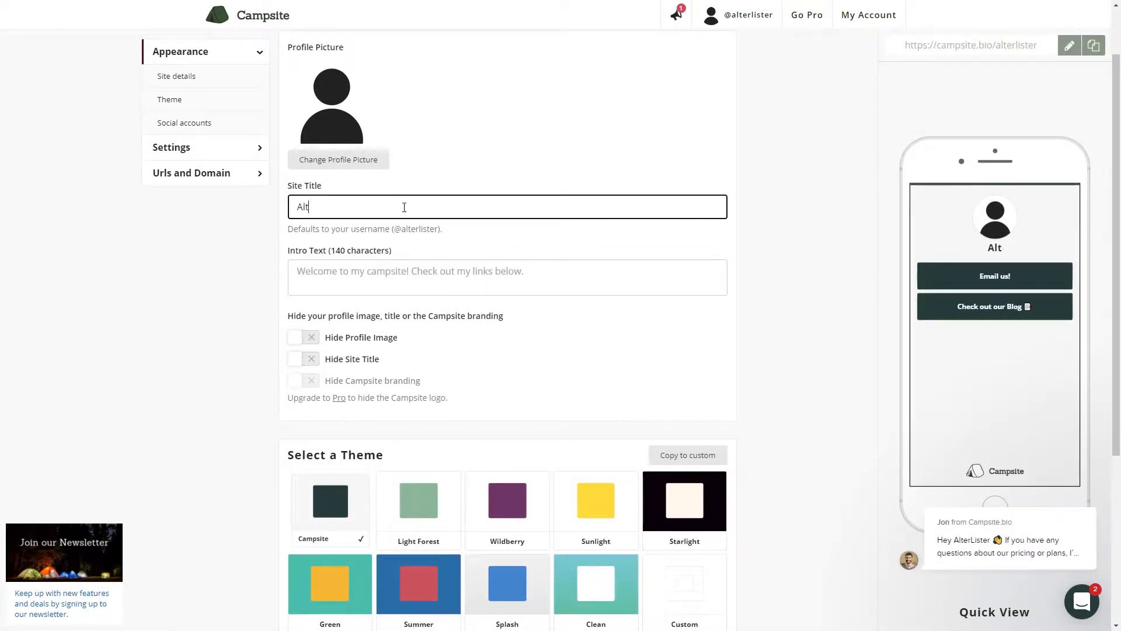
{"action": "key", "text": "Tab"}
{"action": "type", "text": "W"}
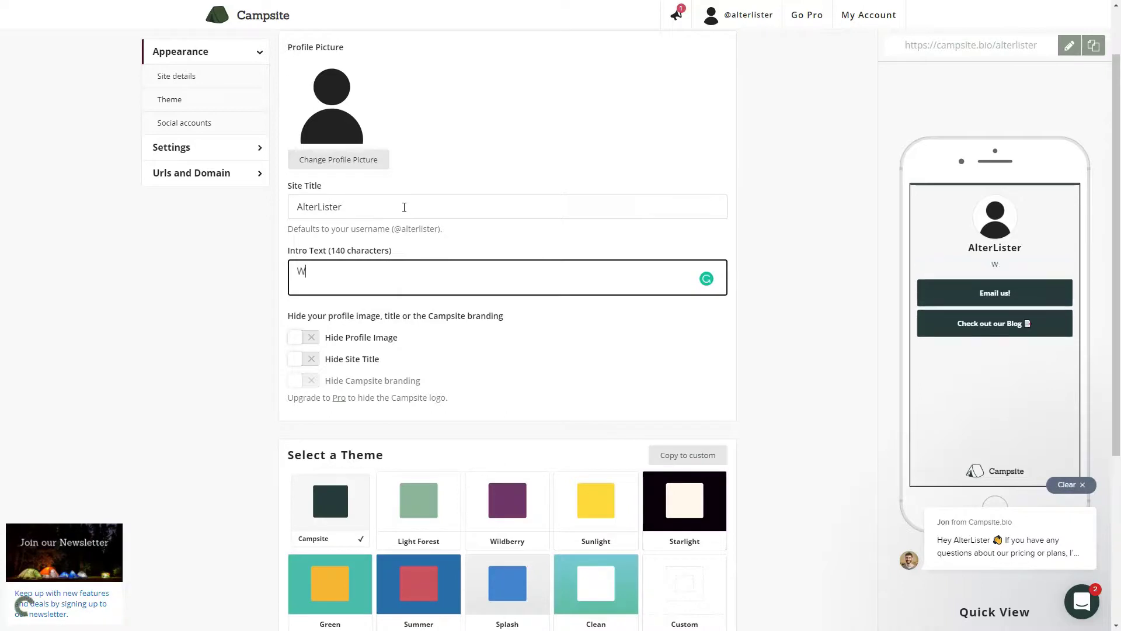
{"action": "type", "text": "e make lists of "}
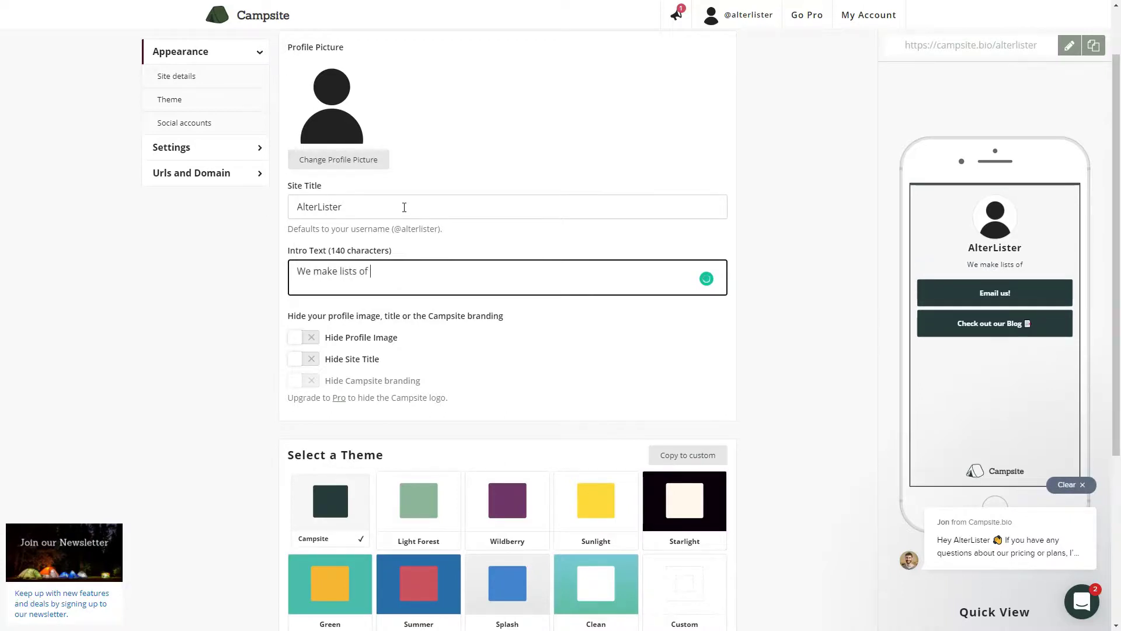
{"action": "type", "text": "alternatives to po"}
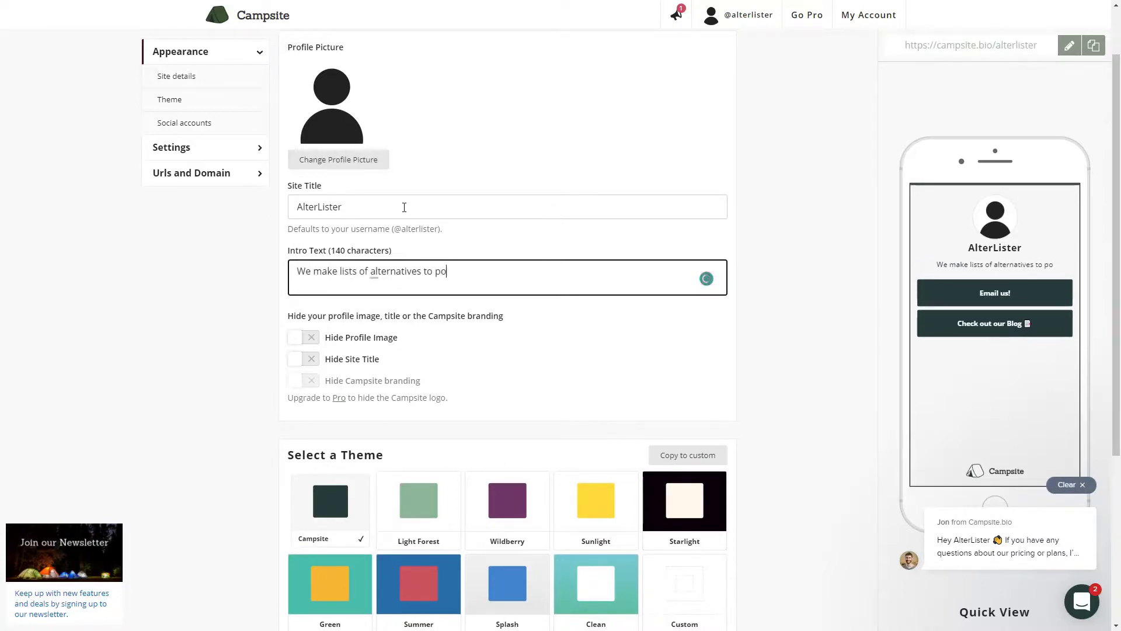
{"action": "type", "text": "pular digital media."}
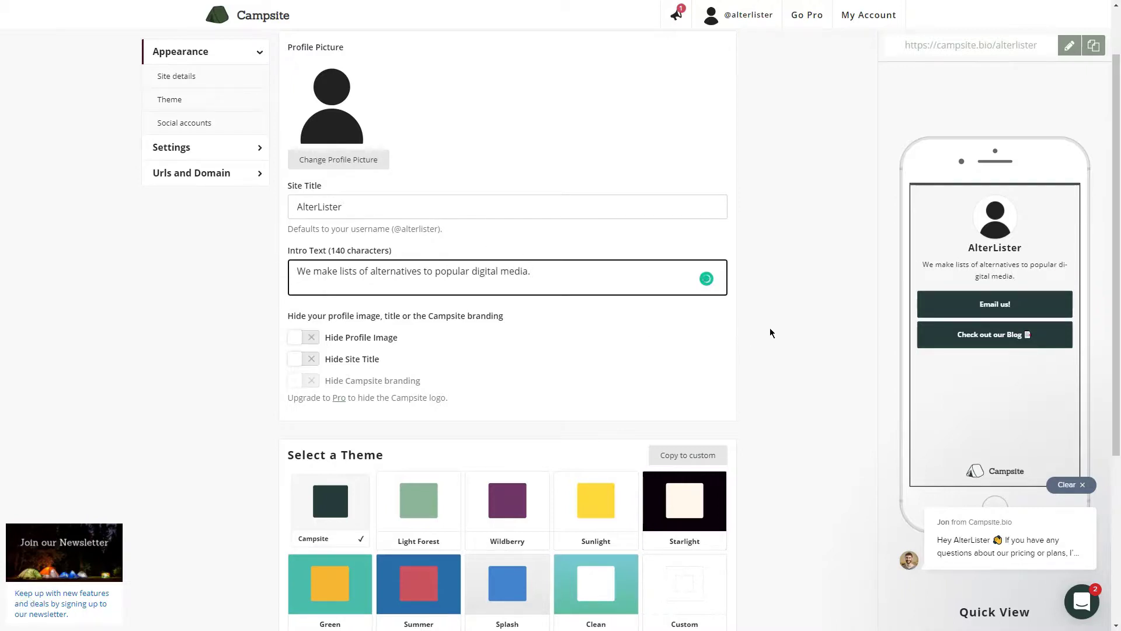
{"action": "left_click", "coordinate": [412, 317]}
Test the Hide Profile Image and Hide Site Title toggles, leaving both shown
{"action": "left_click", "coordinate": [292, 339]}
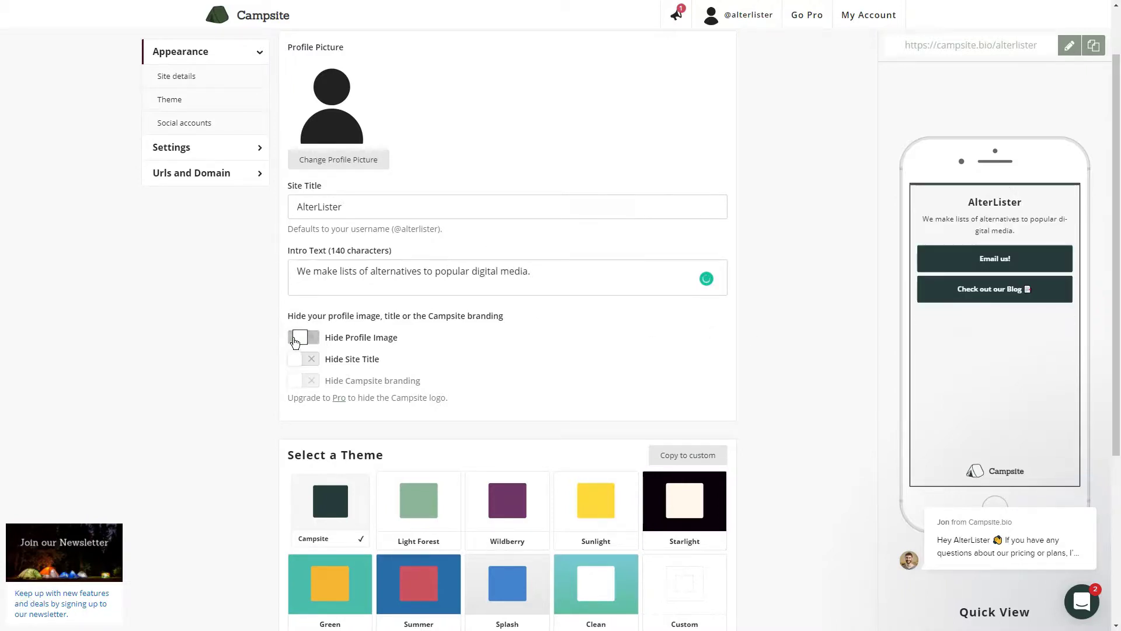
{"action": "left_click", "coordinate": [296, 337]}
{"action": "left_click", "coordinate": [294, 358]}
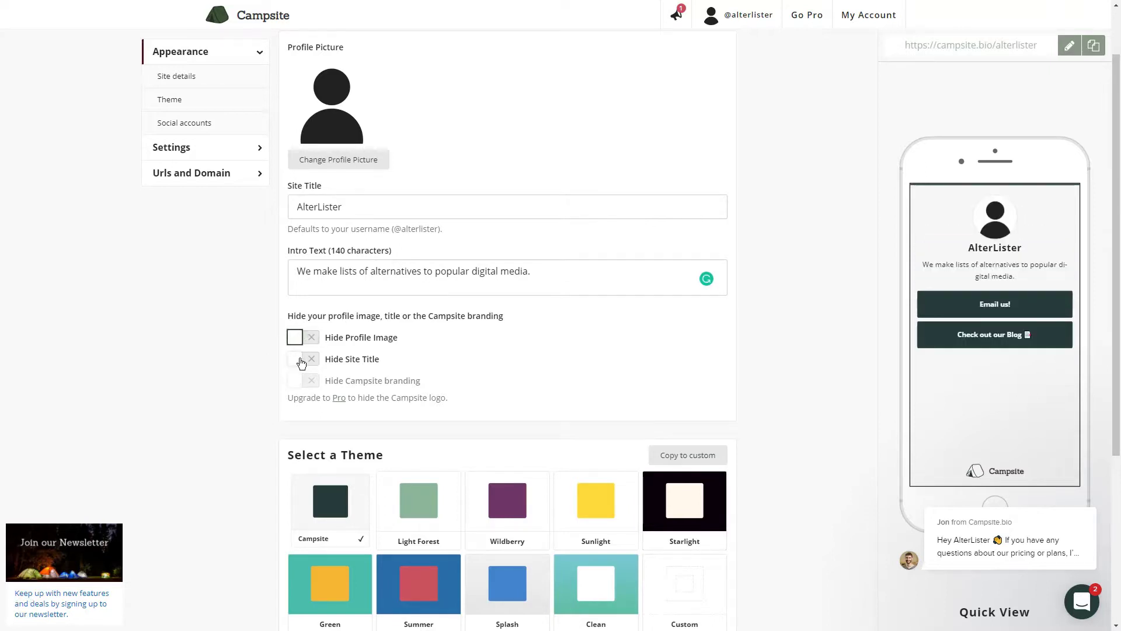
{"action": "left_click", "coordinate": [295, 358]}
Apply the Splash theme and position the social icons at the top
{"action": "scroll", "coordinate": [345, 474], "scroll_direction": "down", "scroll_amount": 3}
{"action": "left_click", "coordinate": [418, 357]}
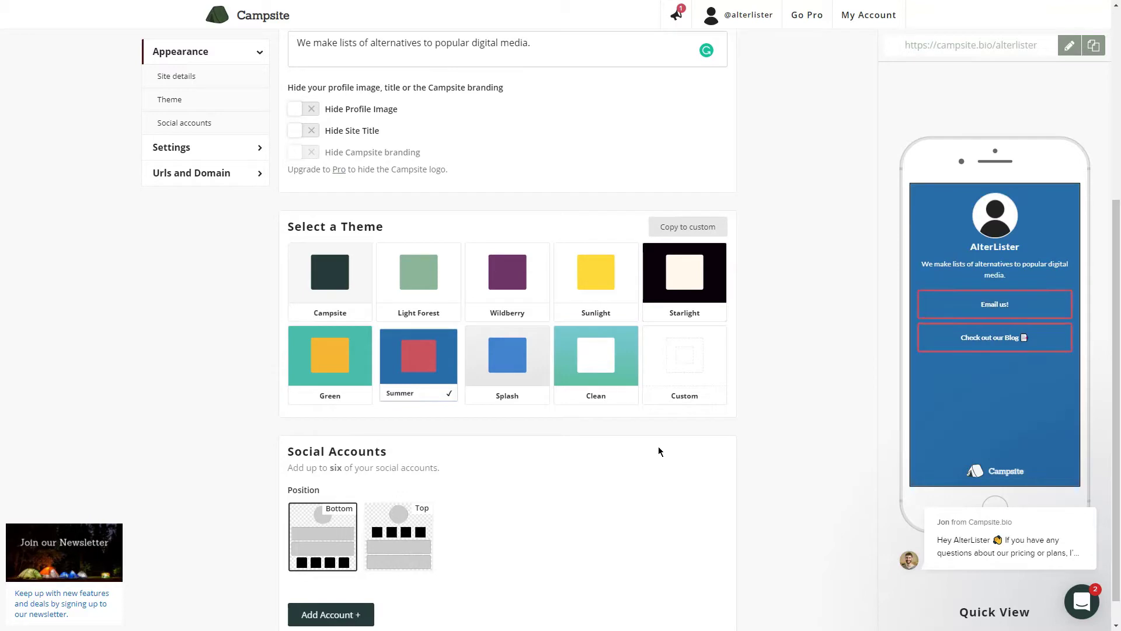
{"action": "left_click", "coordinate": [506, 362]}
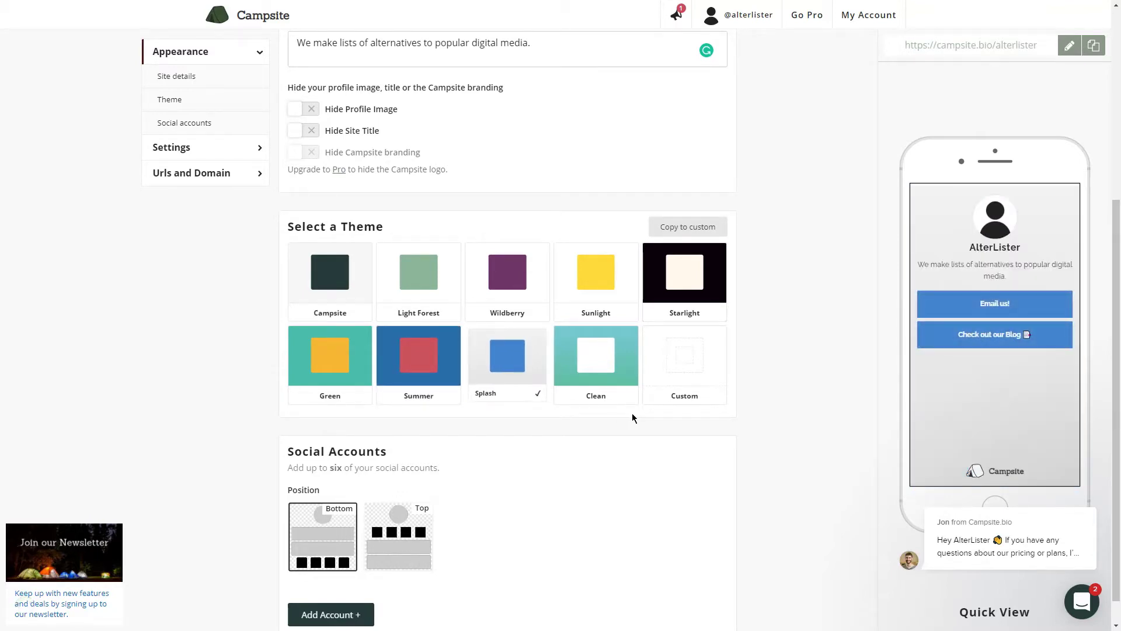
{"action": "scroll", "coordinate": [526, 461], "scroll_direction": "down", "scroll_amount": 1}
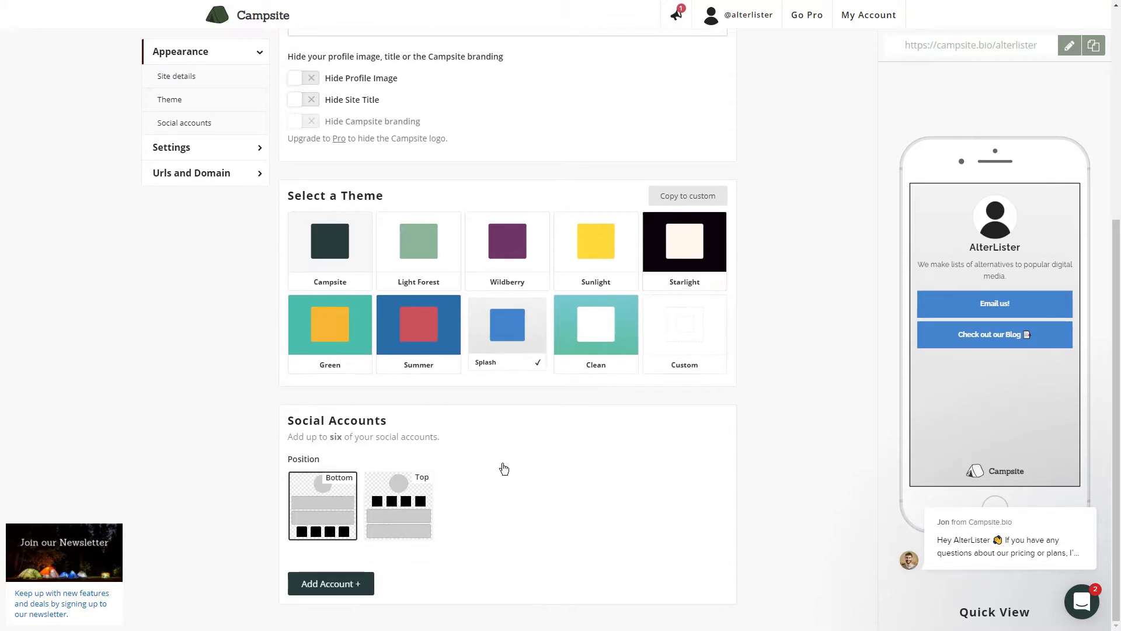
{"action": "left_click", "coordinate": [421, 524]}
{"action": "left_click", "coordinate": [358, 584]}
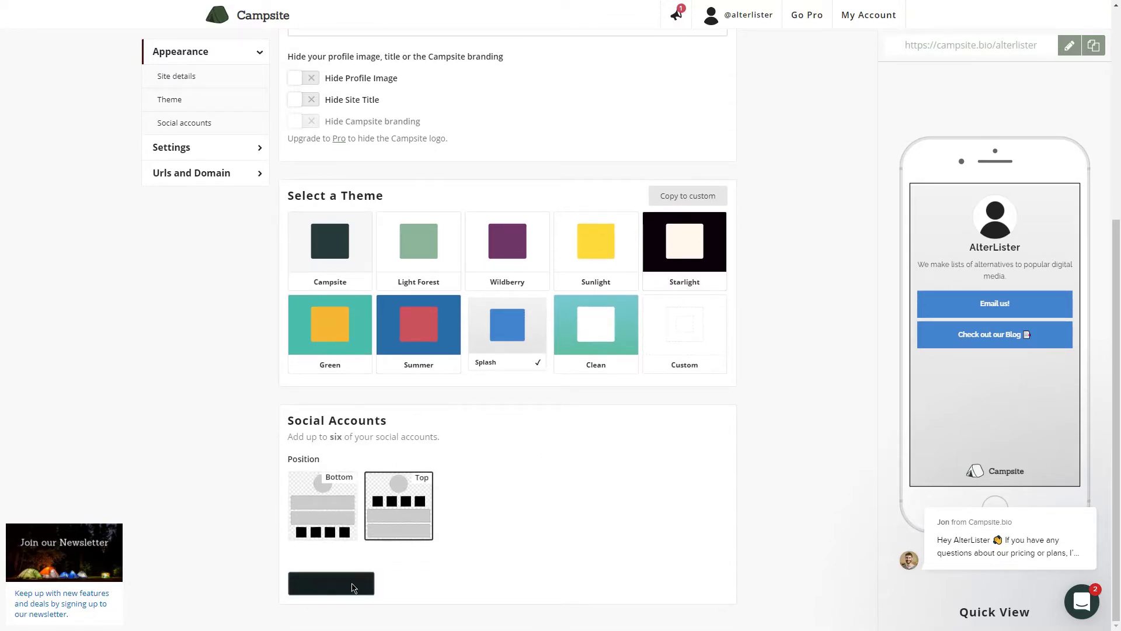
{"action": "scroll", "coordinate": [533, 518], "scroll_direction": "down", "scroll_amount": 3}
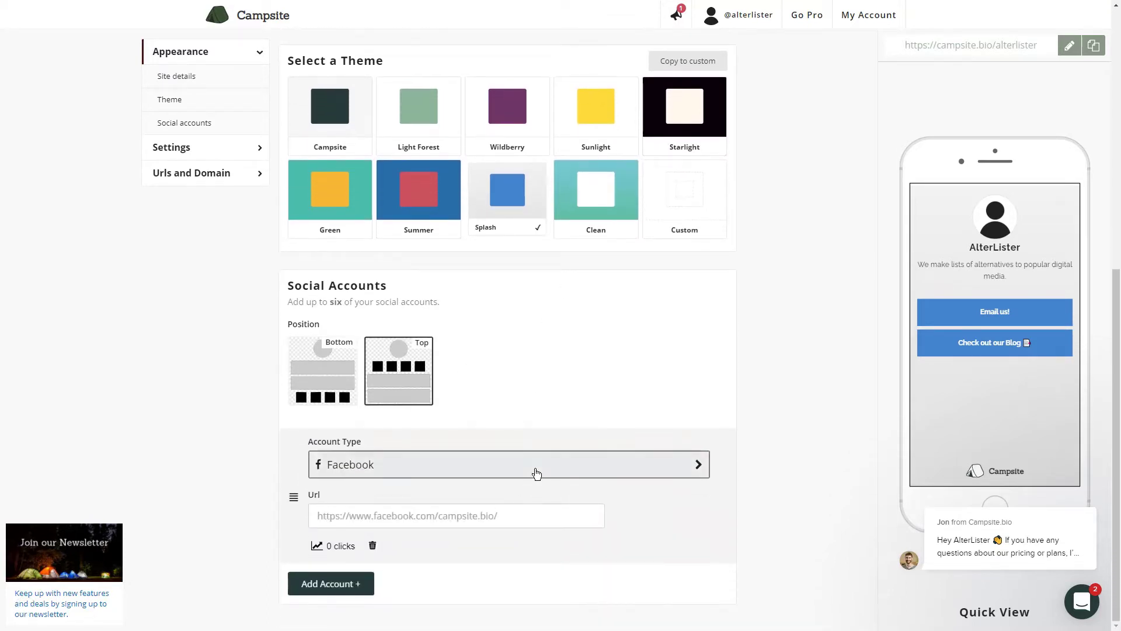
{"action": "left_click", "coordinate": [533, 471]}
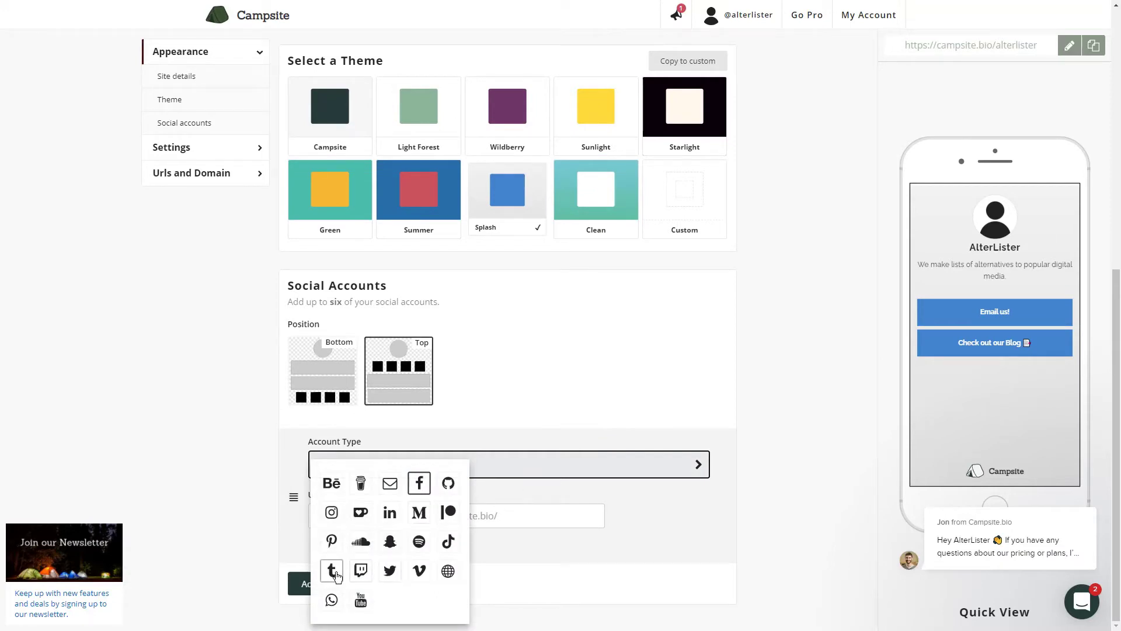
{"action": "left_click", "coordinate": [361, 600]}
{"action": "left_click", "coordinate": [445, 517]}
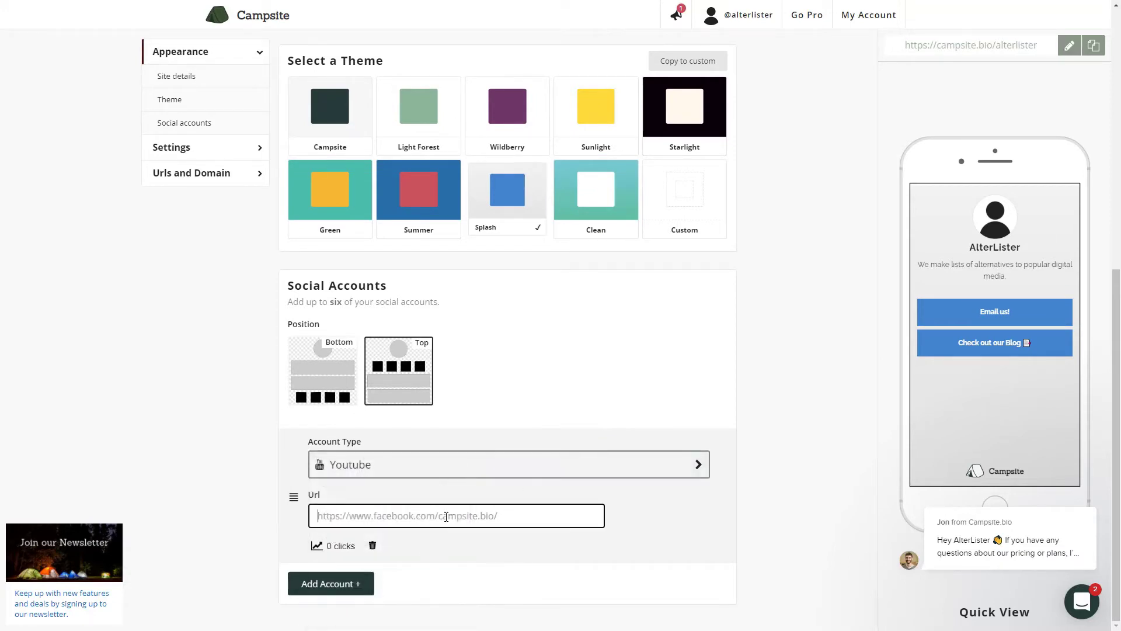
{"action": "type", "text": "httpsd"}
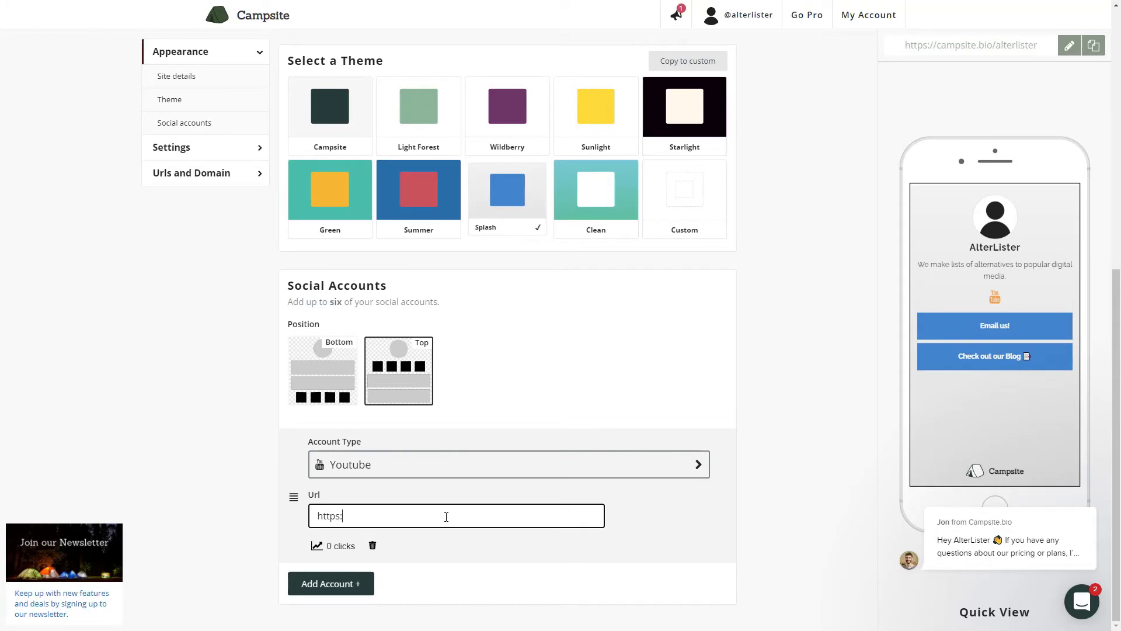
{"action": "type", "text": "//youtube.com/c/alterlister"}
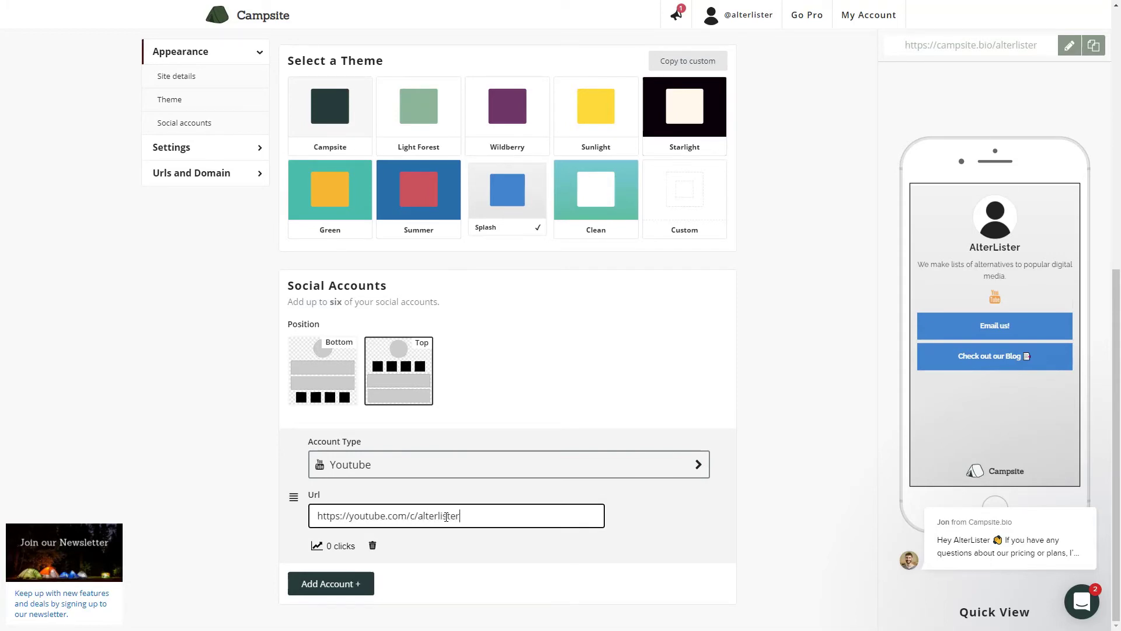
{"action": "left_click", "coordinate": [519, 594]}
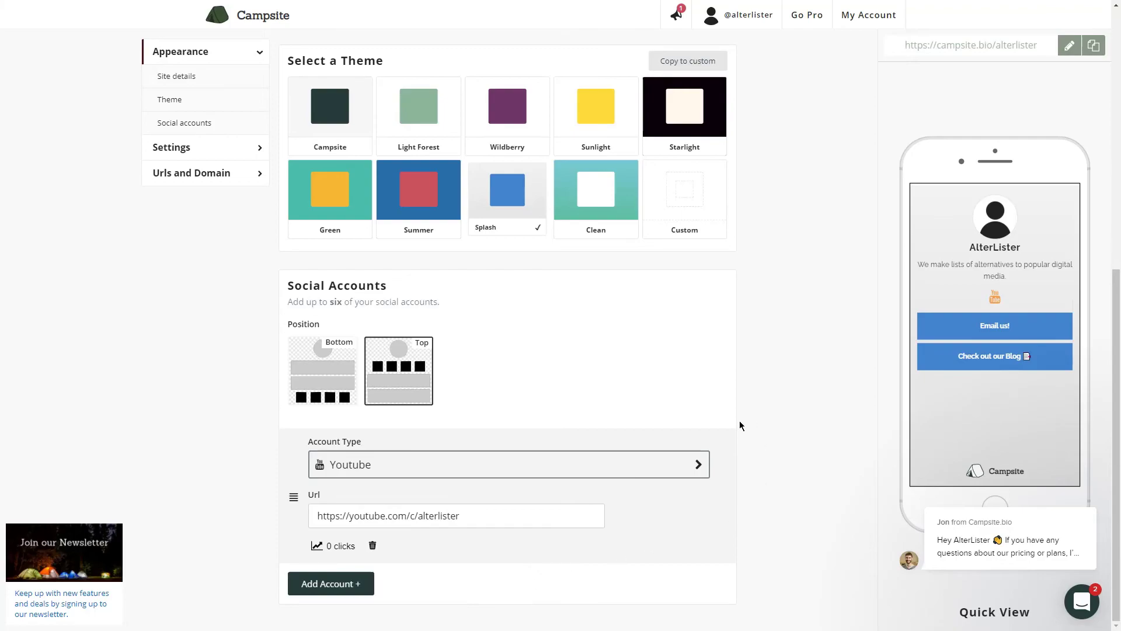